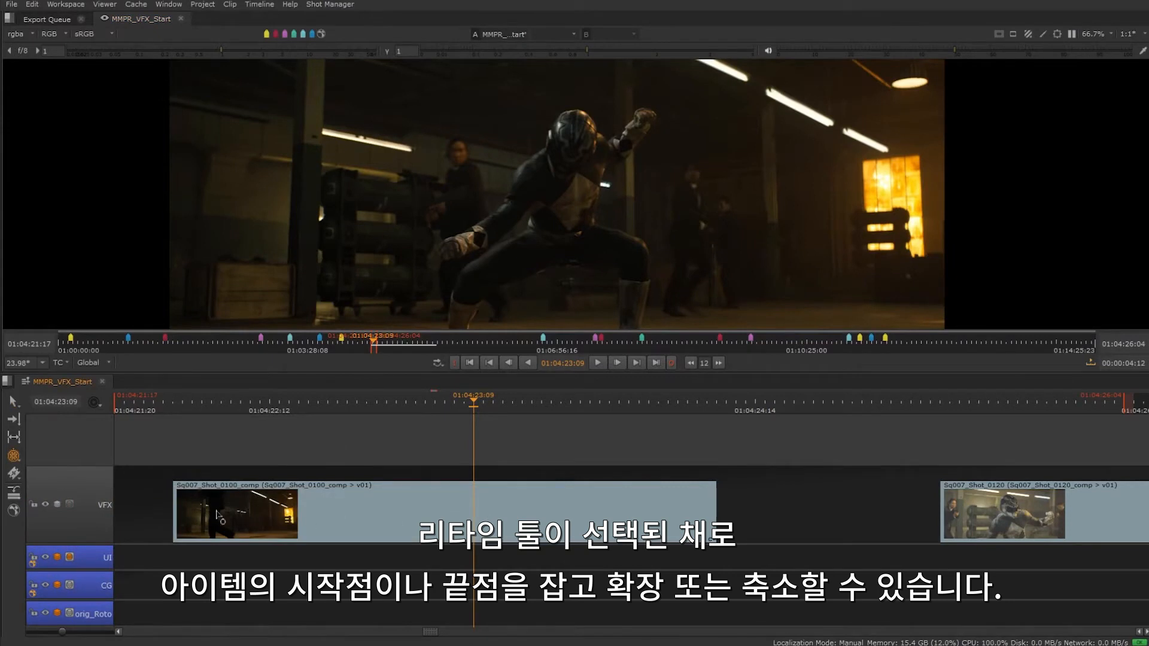
# - Retime the Sq007_Shot_0100 clip to 122.2% by moving its start point later, and to 88.7% by extending its end point
pyautogui.moveTo(176, 512); pyautogui.dragTo(271, 512)
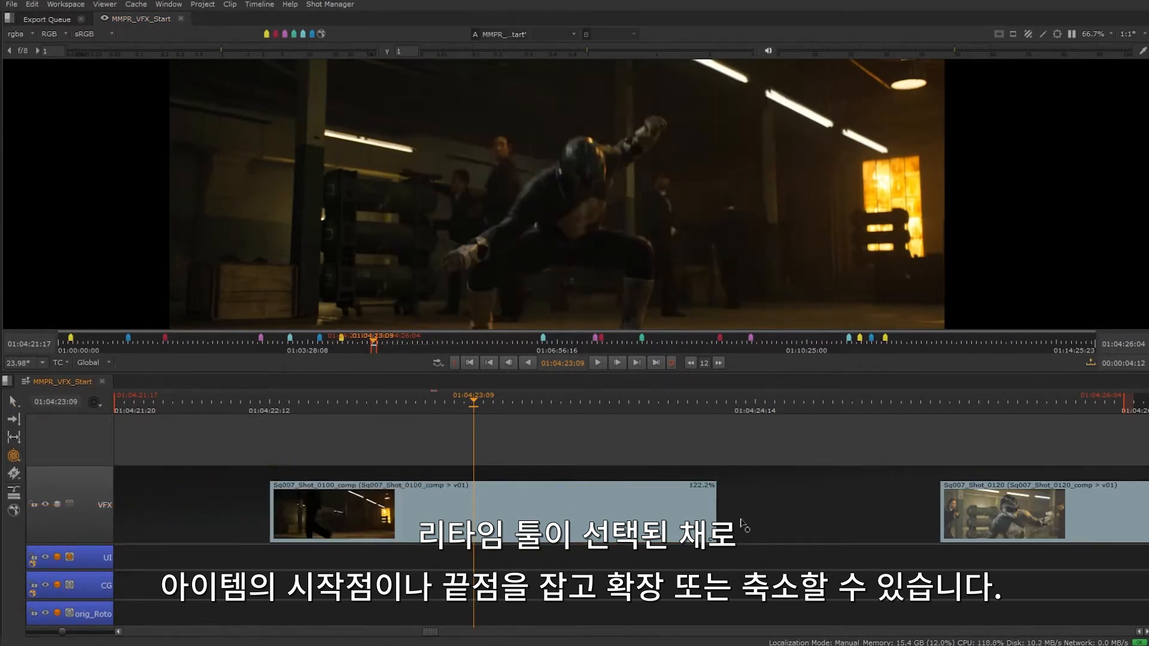
pyautogui.moveTo(715, 509); pyautogui.dragTo(871, 515)
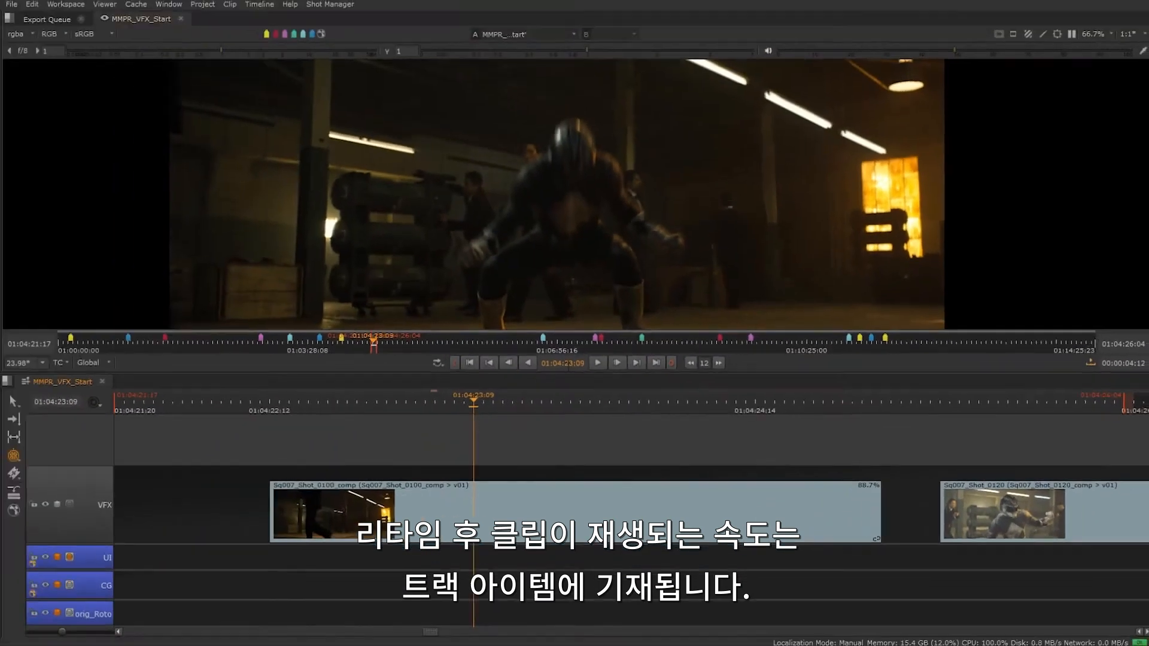
pyautogui.click(599, 363)
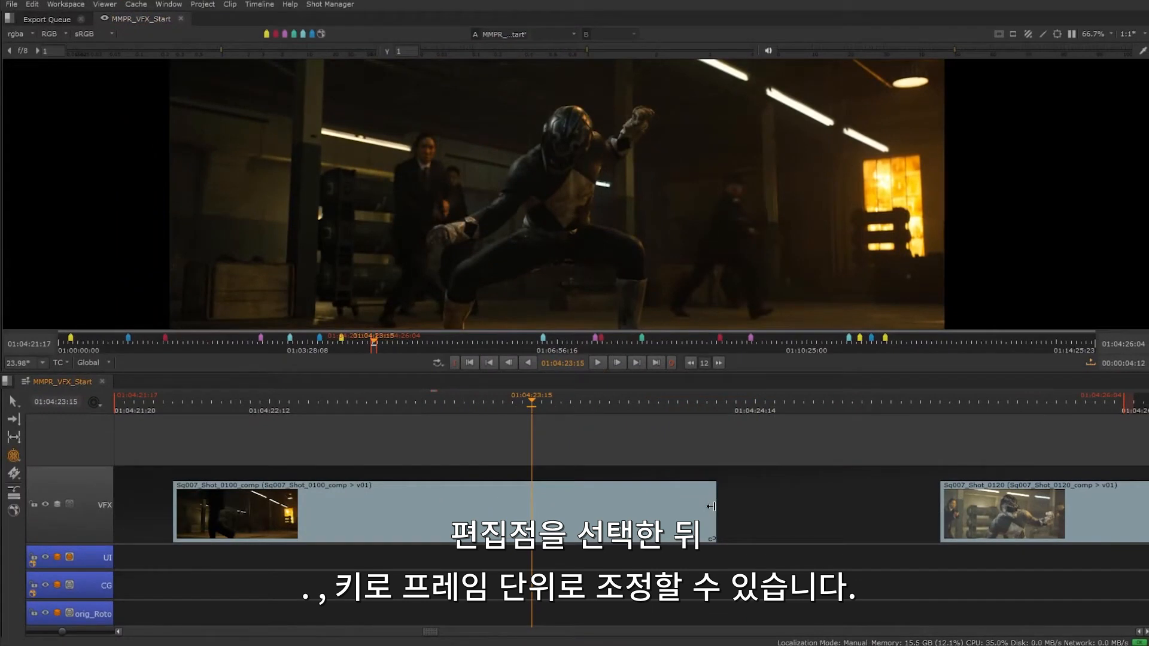
# - Nudge the end edit point of Sq007_Shot_0100 a few single frames later and back again with the Retime tool
pyautogui.click(712, 507)
pyautogui.press('.')
pyautogui.press('.')
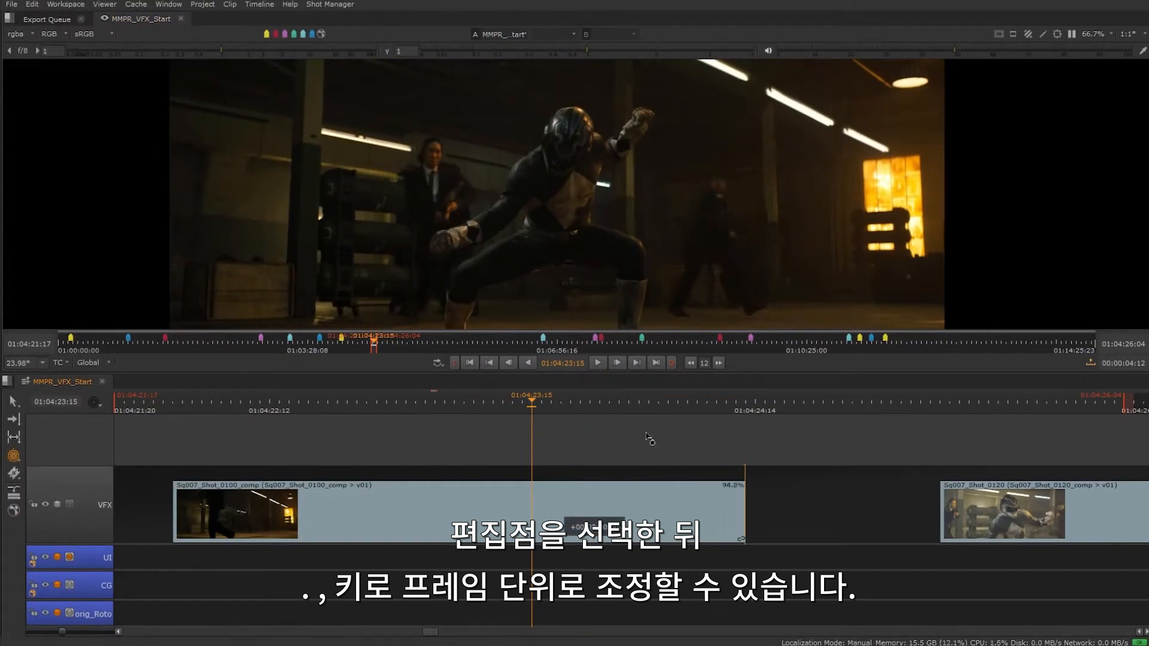
pyautogui.press(',')
pyautogui.press(',')
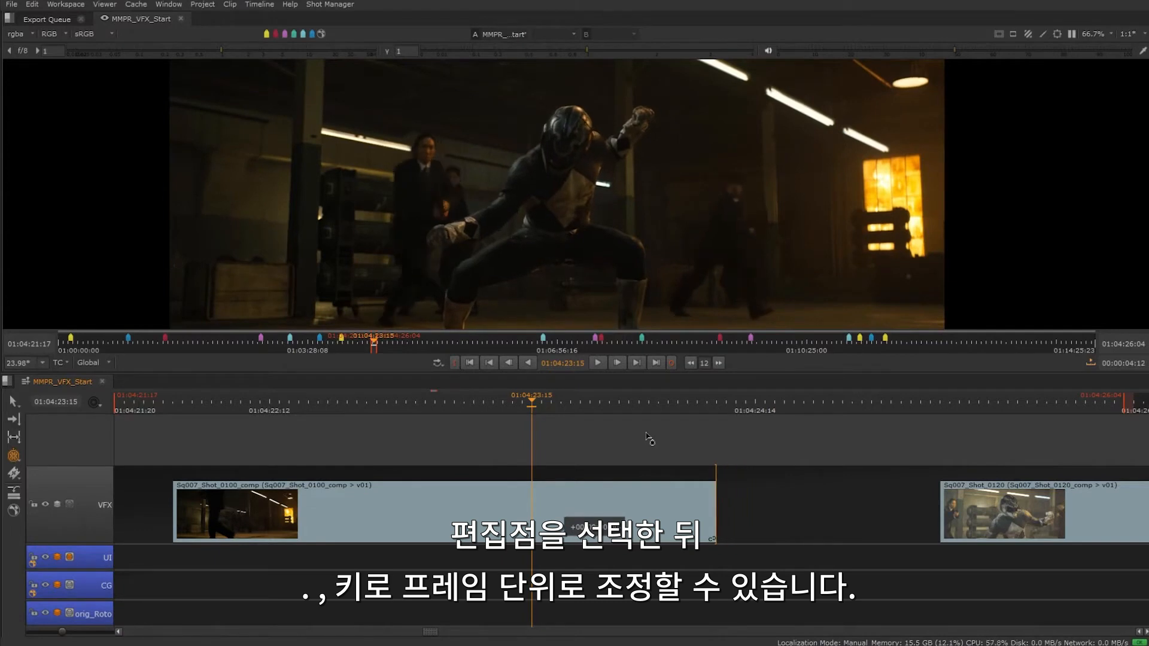
# - Retime Sq007_Shot_0100 to 127.9% by moving its end point in 12-frame jumps, and stretch its start back toward Shot_0090
pyautogui.hotkey('shift', '.')
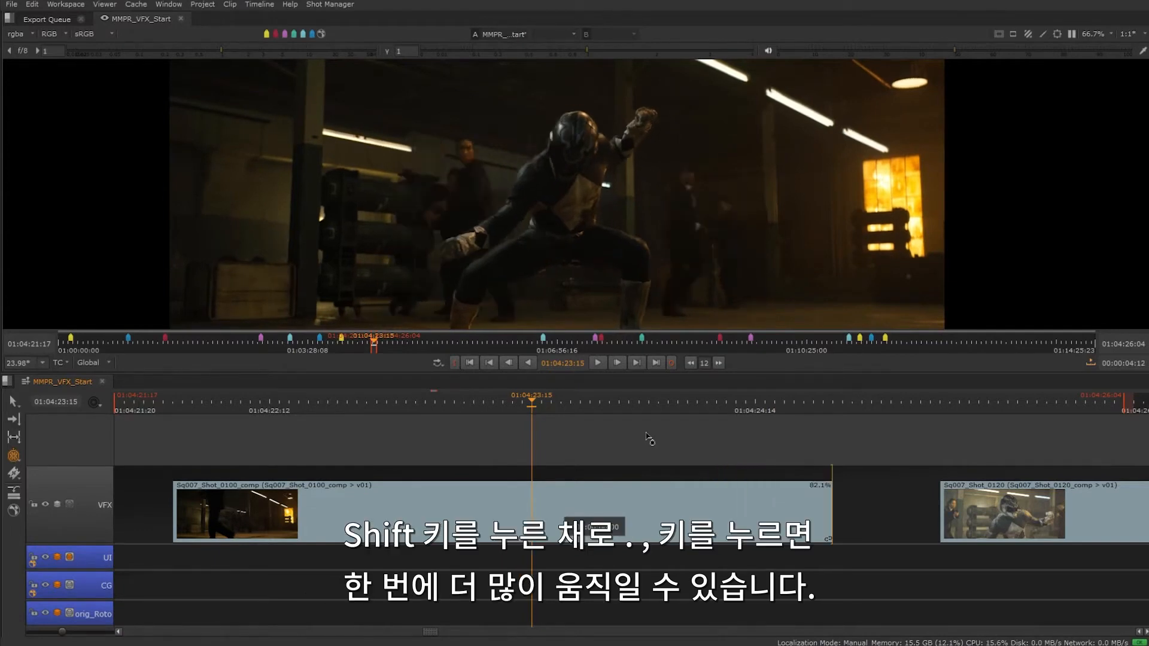
pyautogui.hotkey('shift', ',')
pyautogui.hotkey('shift', ',')
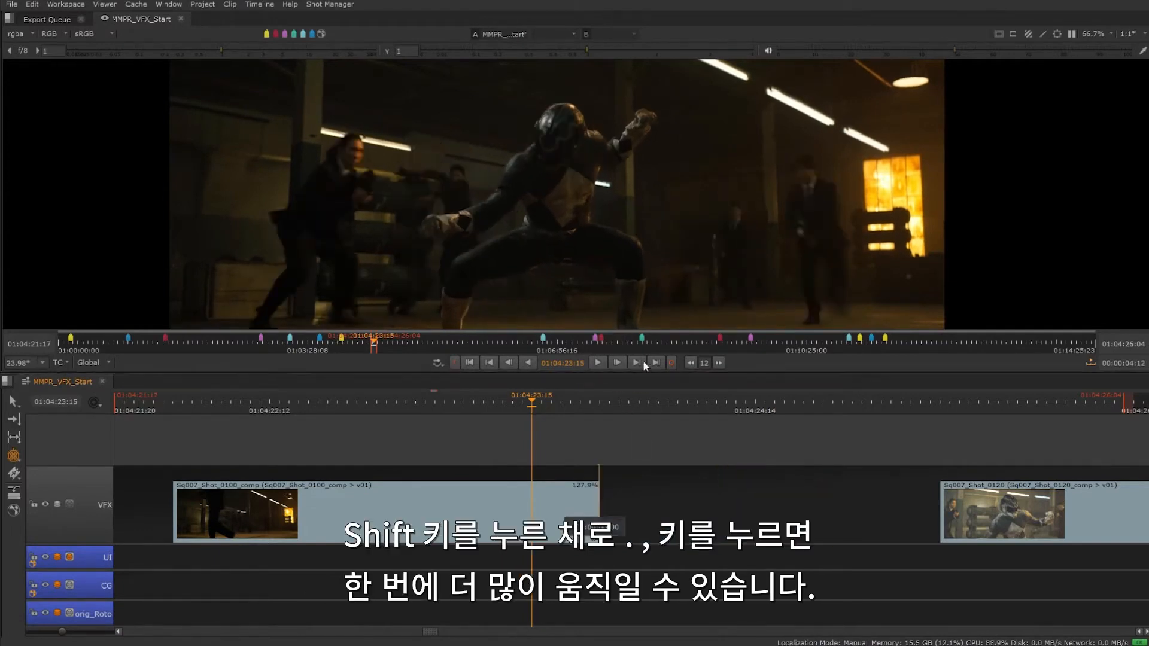
pyautogui.moveTo(710, 364); pyautogui.dragTo(688, 370)
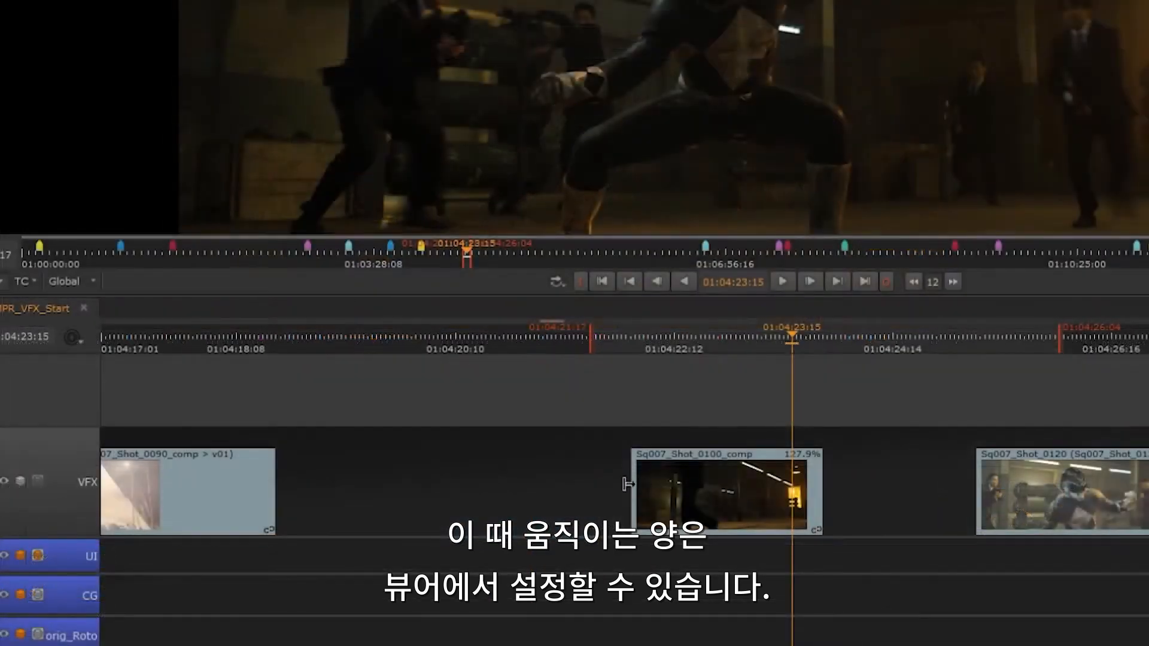
pyautogui.moveTo(627, 483); pyautogui.dragTo(285, 475)
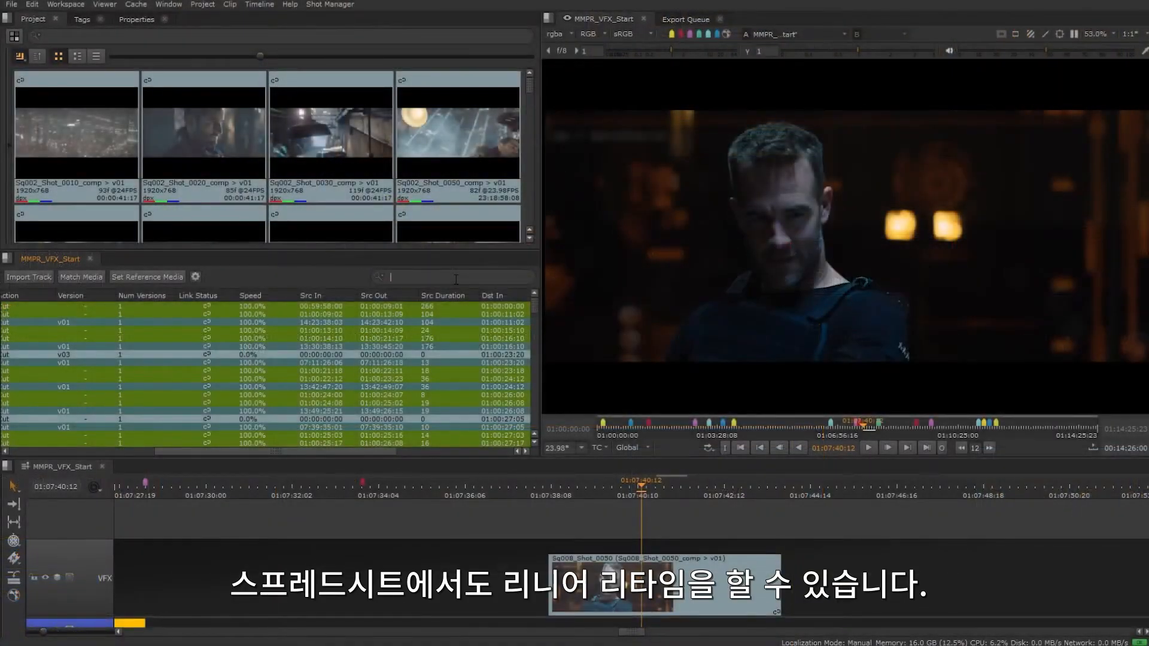
# - Filter the spreadsheet by Sq008_Shot_0050_comp_v01 and set the shot's speed to 60%
pyautogui.write('/Sq008_Shot_0050_comp_v01')
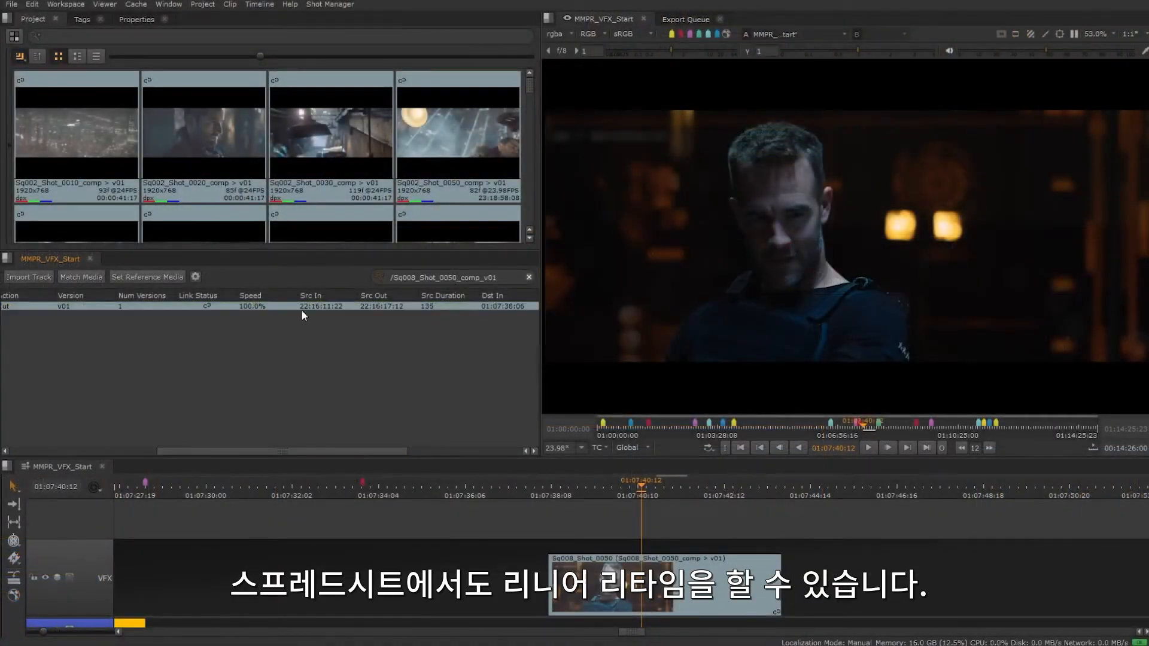
pyautogui.doubleClick(246, 306)
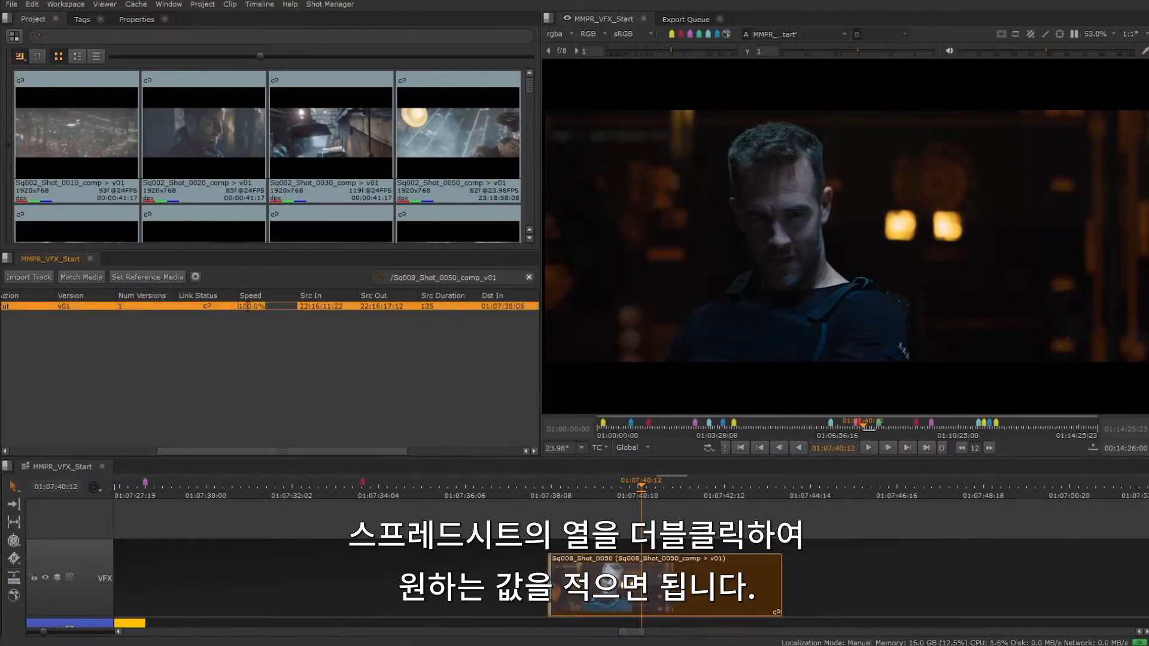
pyautogui.write('60')
pyautogui.press('Return')
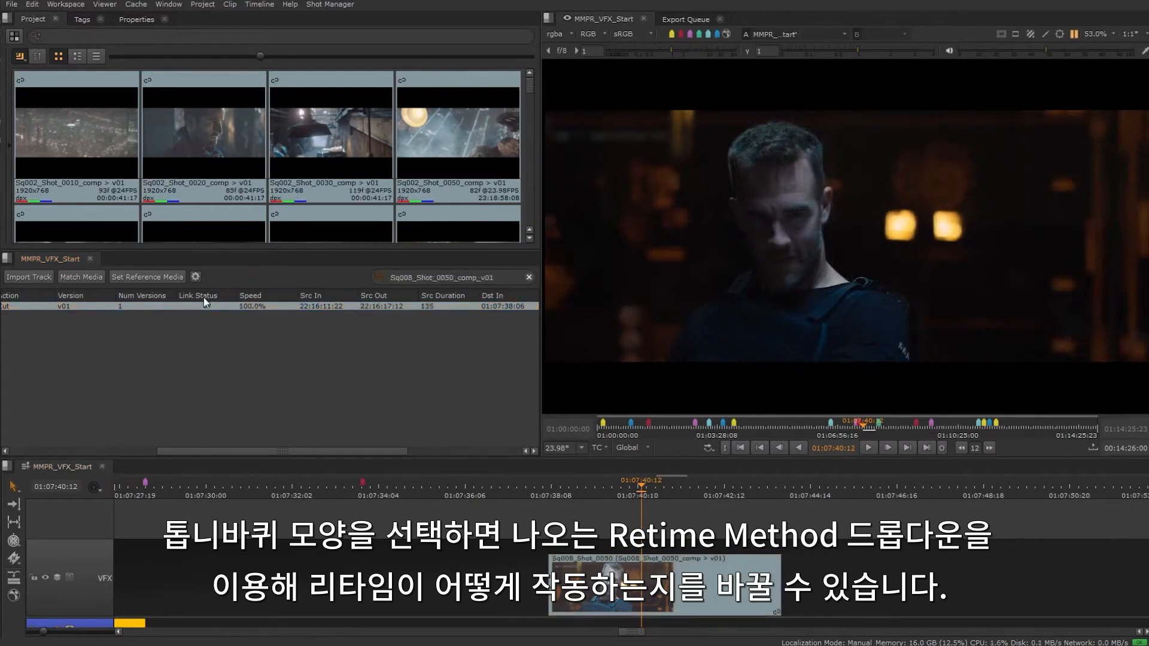
# - Change the spreadsheet's retime method to Keep source duration
pyautogui.click(195, 277)
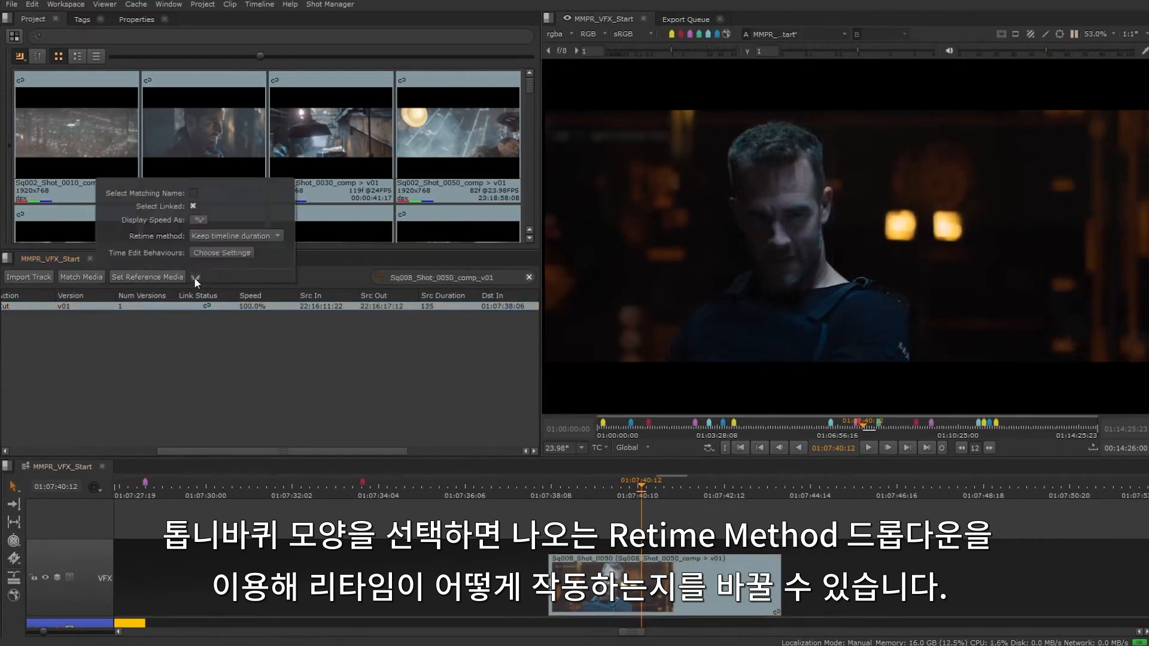
pyautogui.click(256, 235)
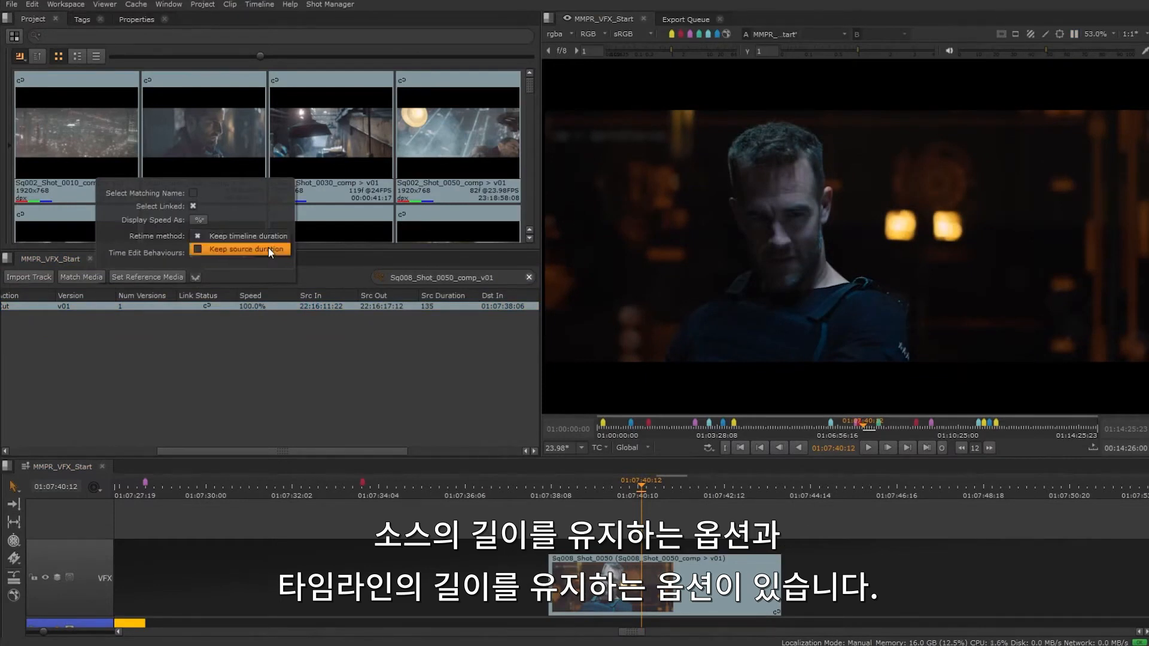
pyautogui.click(271, 250)
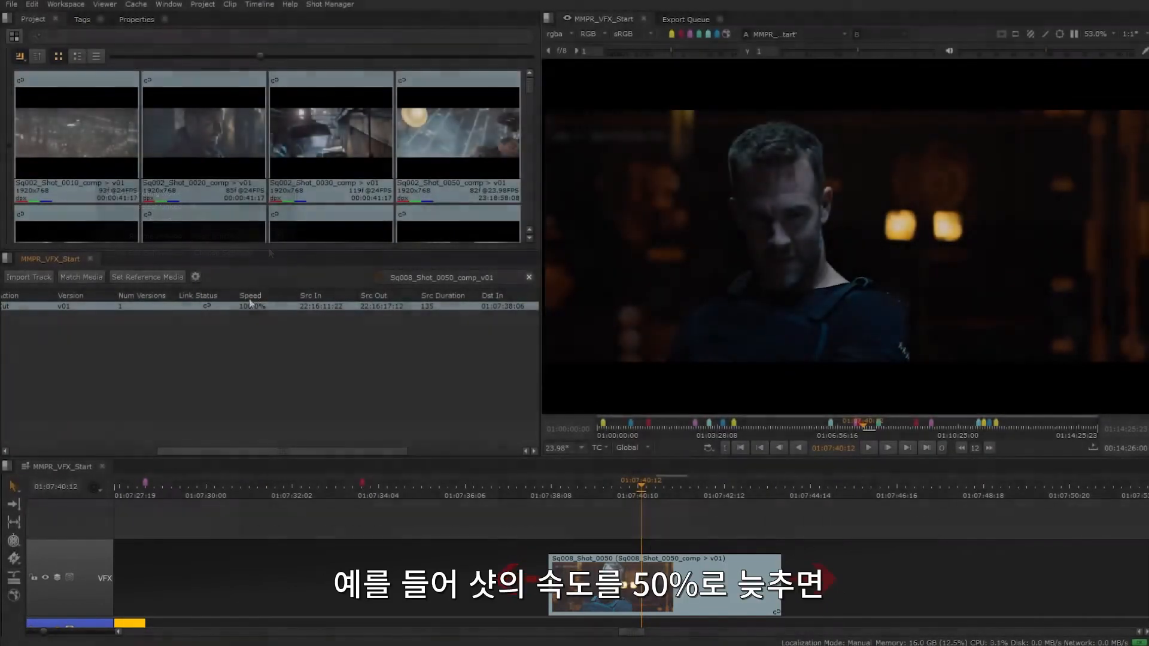
# - Set the speed of Sq008_Shot_0050 to 50% and play back part of the slowed shot
pyautogui.doubleClick(247, 306)
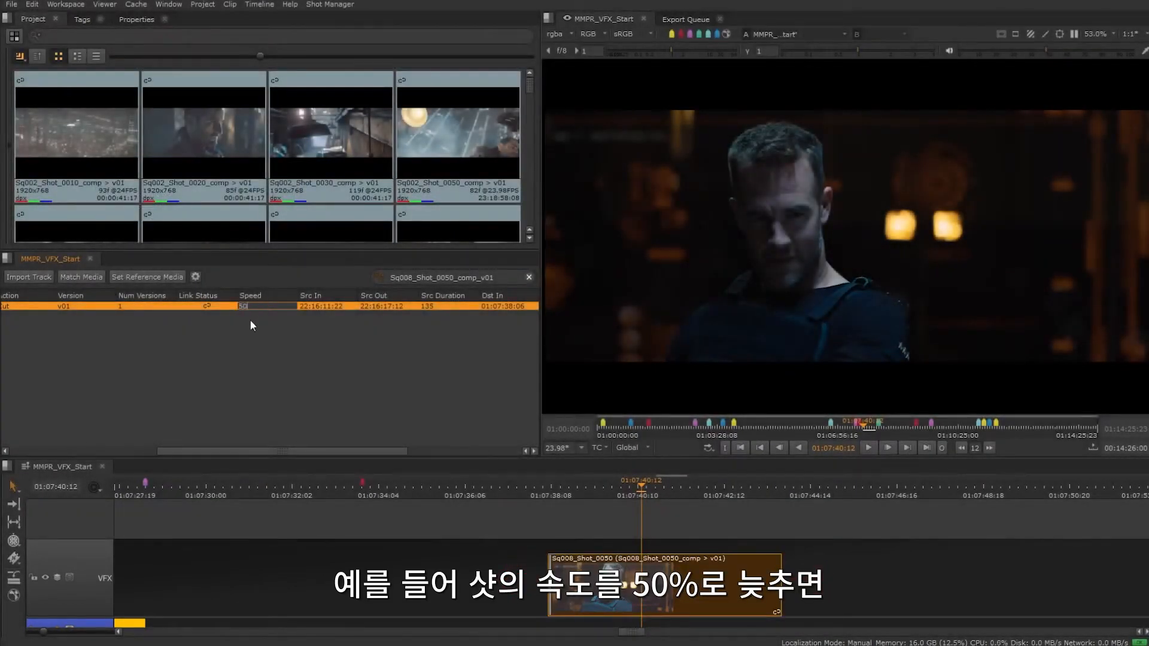
pyautogui.press('Return')
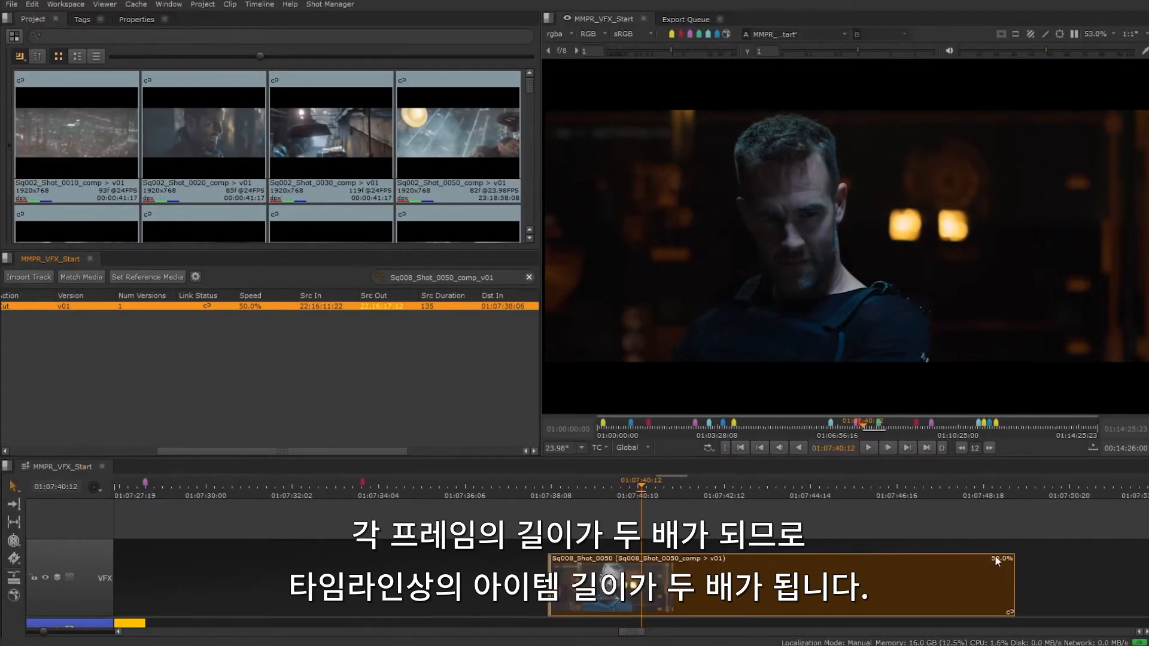
pyautogui.click(868, 448)
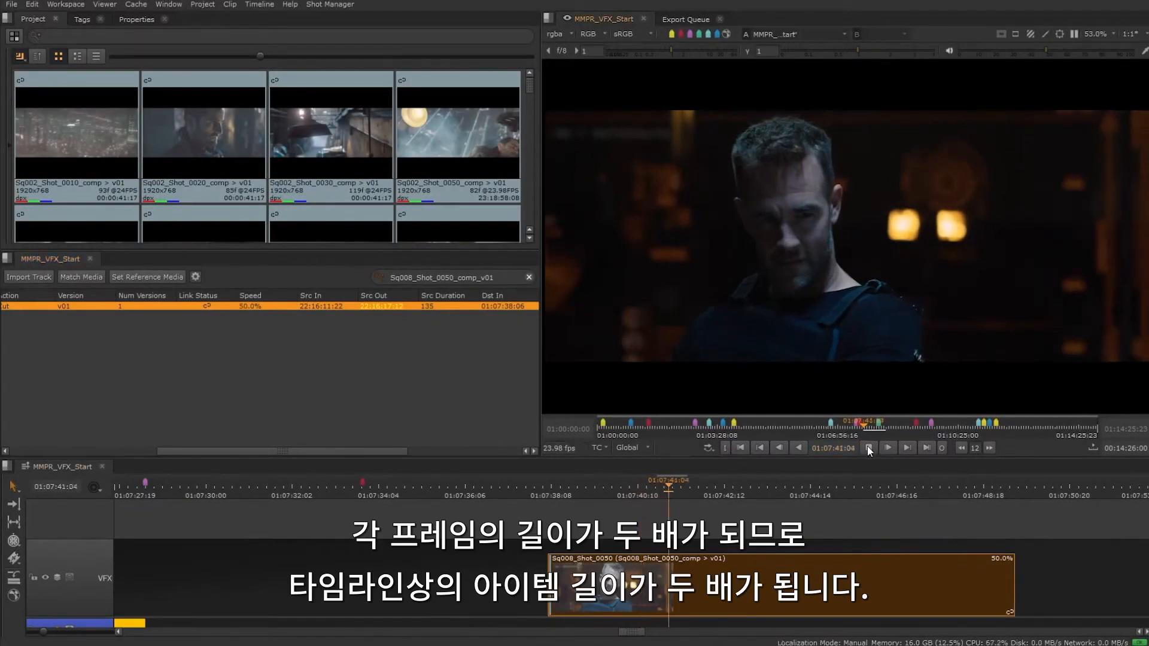
pyautogui.click(868, 448)
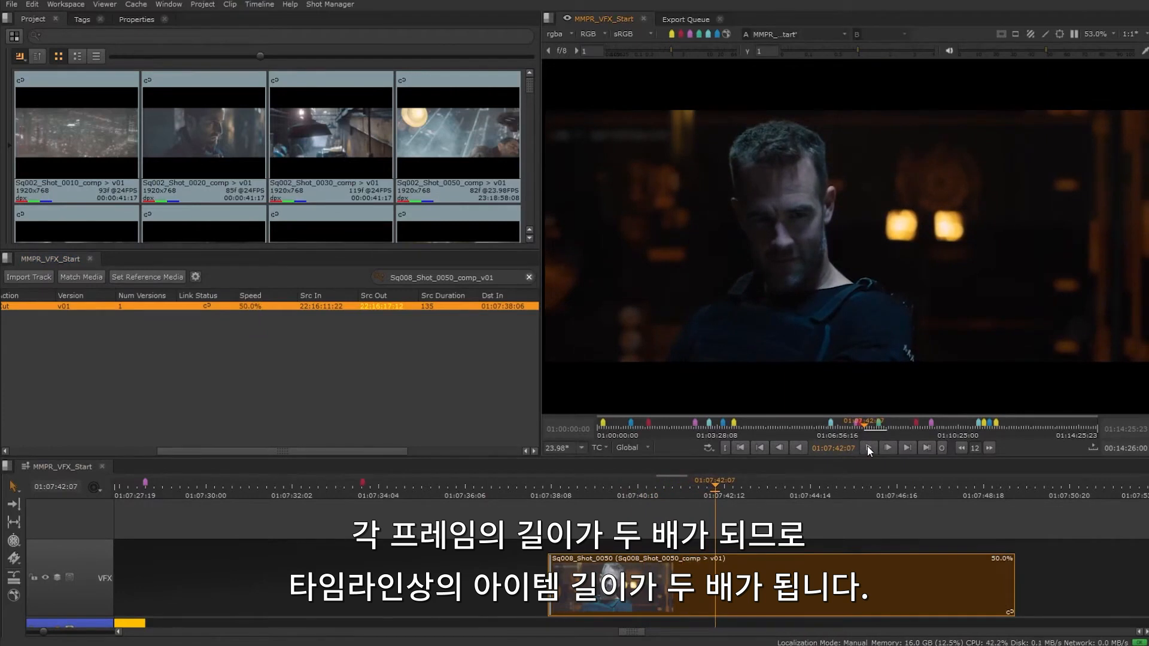
# - Set the speed of Sq008_Shot_0050 to 200% and scrub through the shortened shot
pyautogui.doubleClick(245, 306)
pyautogui.write('200')
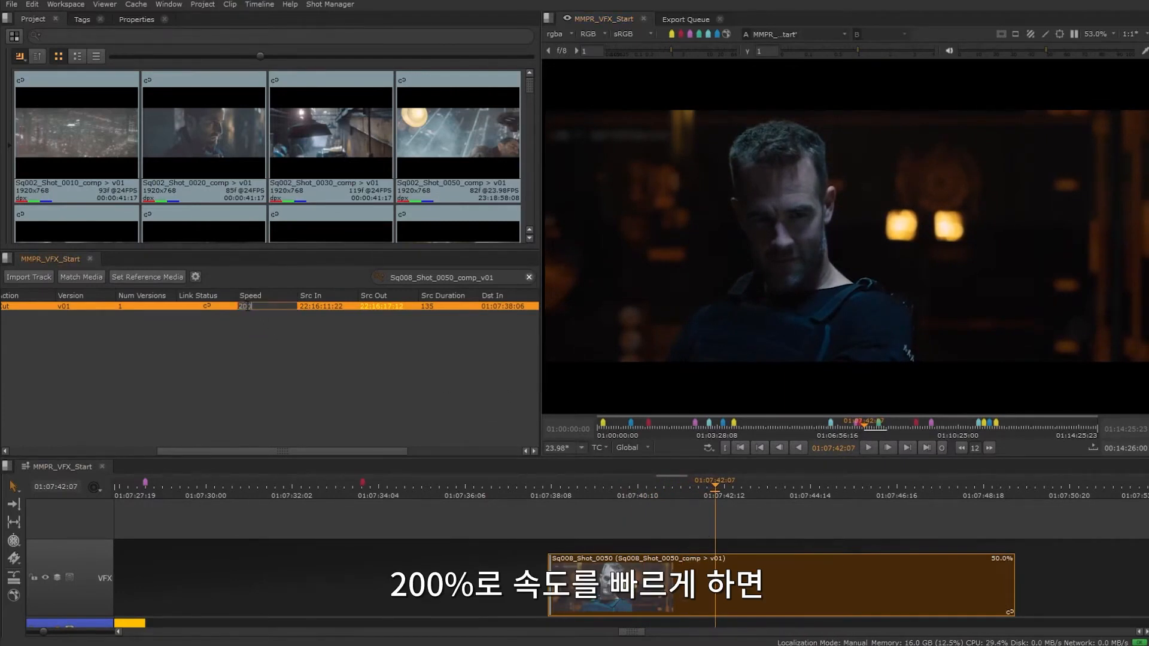
pyautogui.press('Return')
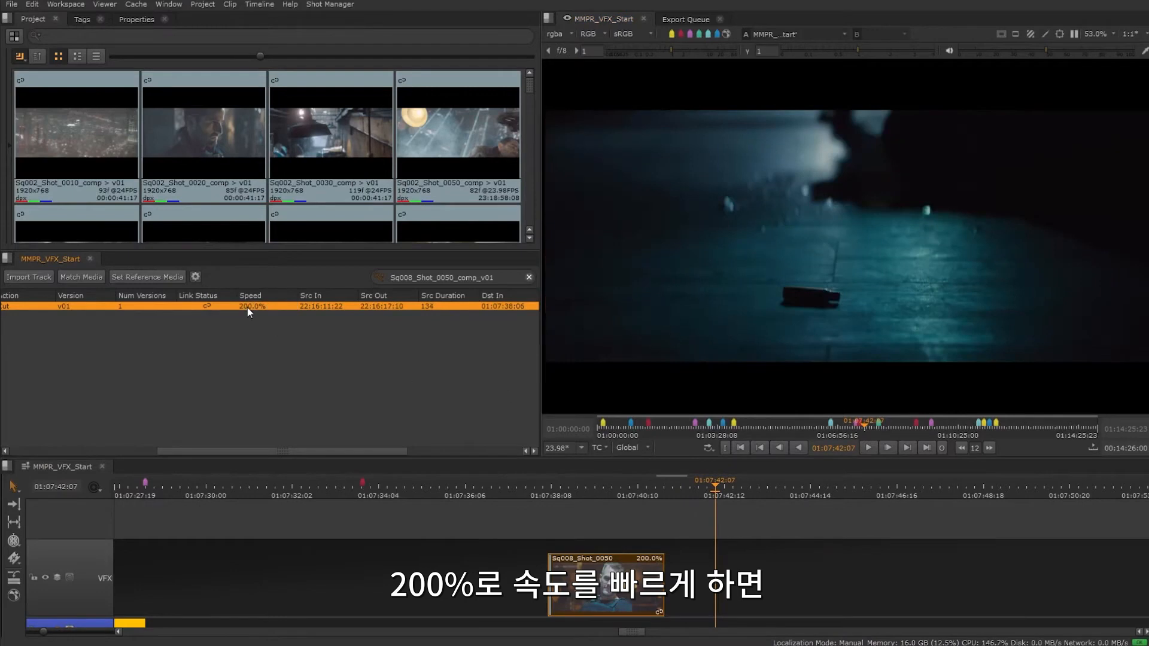
pyautogui.click(617, 488)
pyautogui.moveTo(617, 489)
pyautogui.mouseDown()
pyautogui.moveTo(580, 491)
pyautogui.moveTo(623, 490)
pyautogui.moveTo(608, 490)
pyautogui.mouseUp()
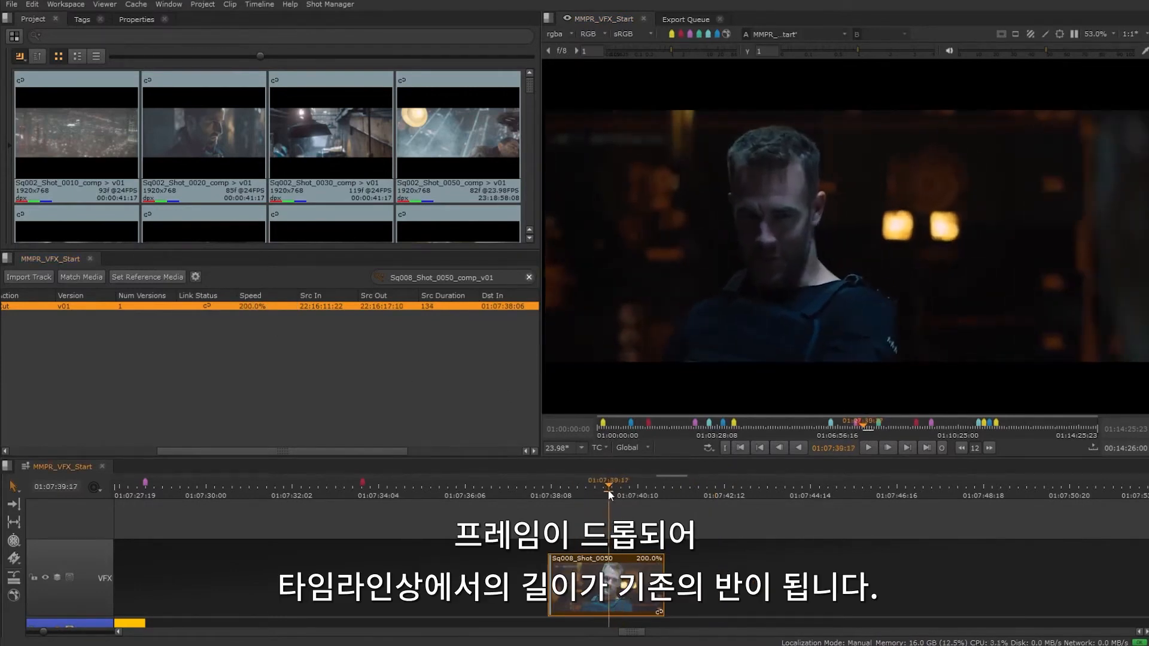
# - Undo the speed changes on Sq008_Shot_0050 and set the retime method to Keep timeline duration
pyautogui.hotkey('ctrl', 'z')
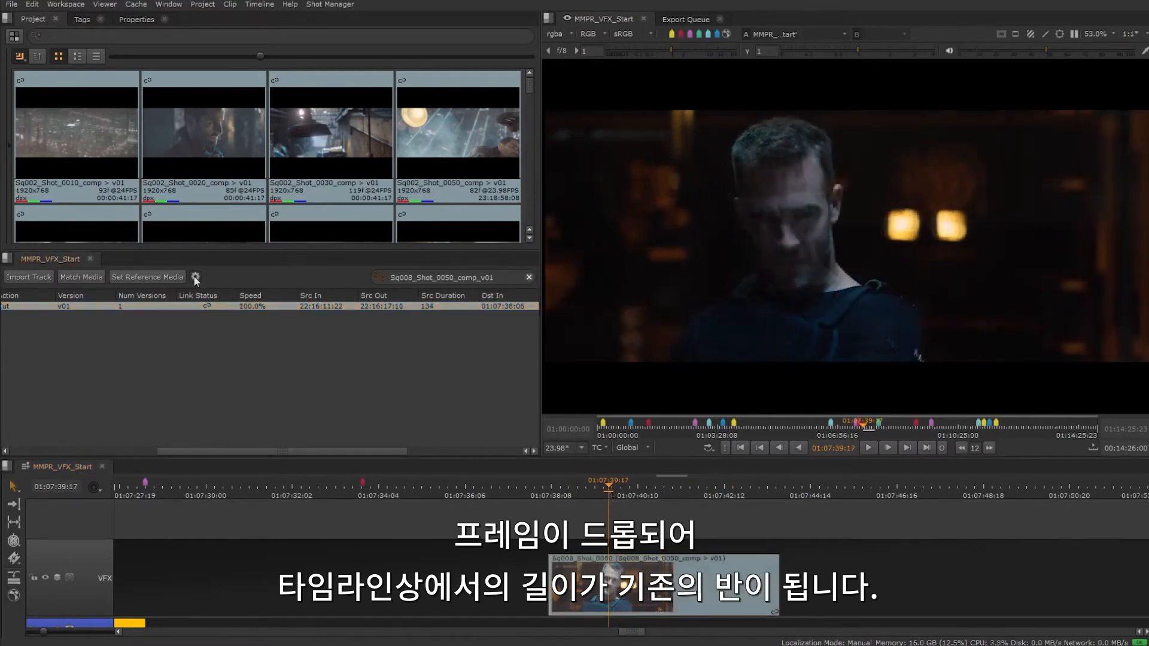
pyautogui.click(195, 277)
pyautogui.click(254, 237)
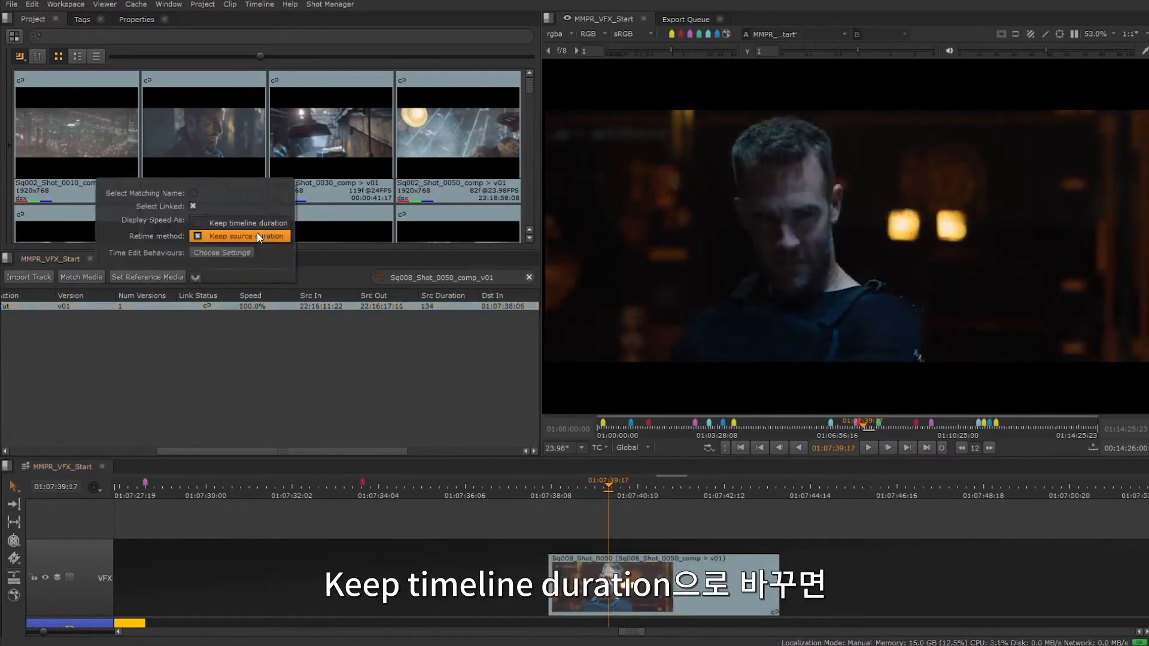
pyautogui.click(257, 221)
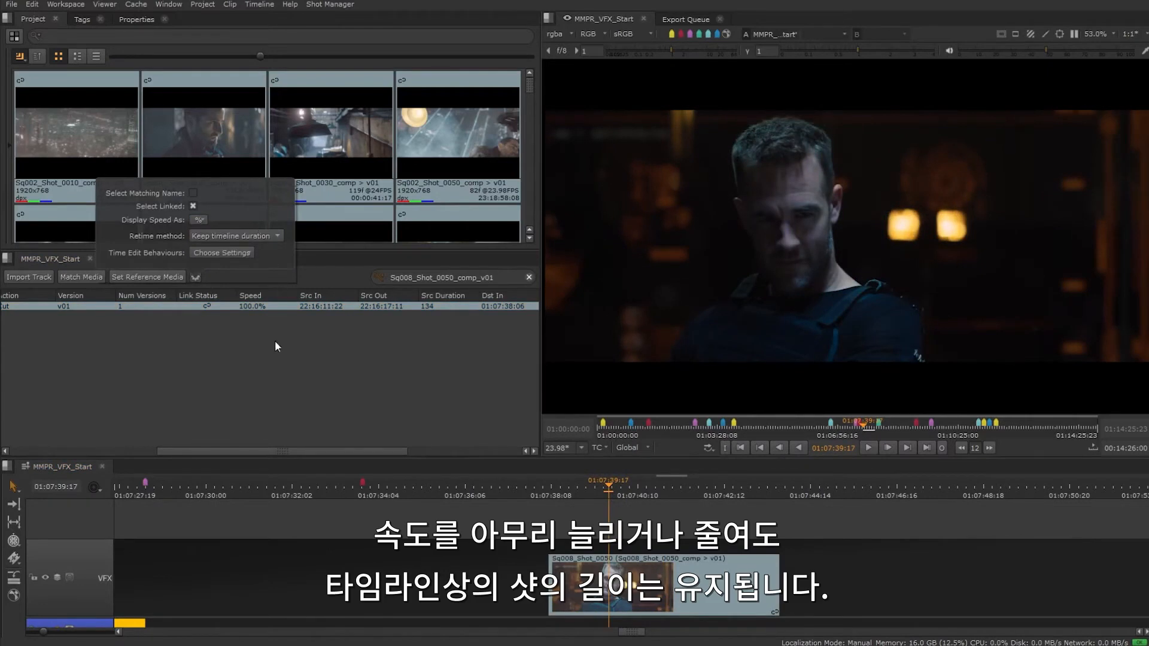
# - Set the speed of Sq008_Shot_0050 to 50% with the timeline duration kept
pyautogui.doubleClick(249, 307)
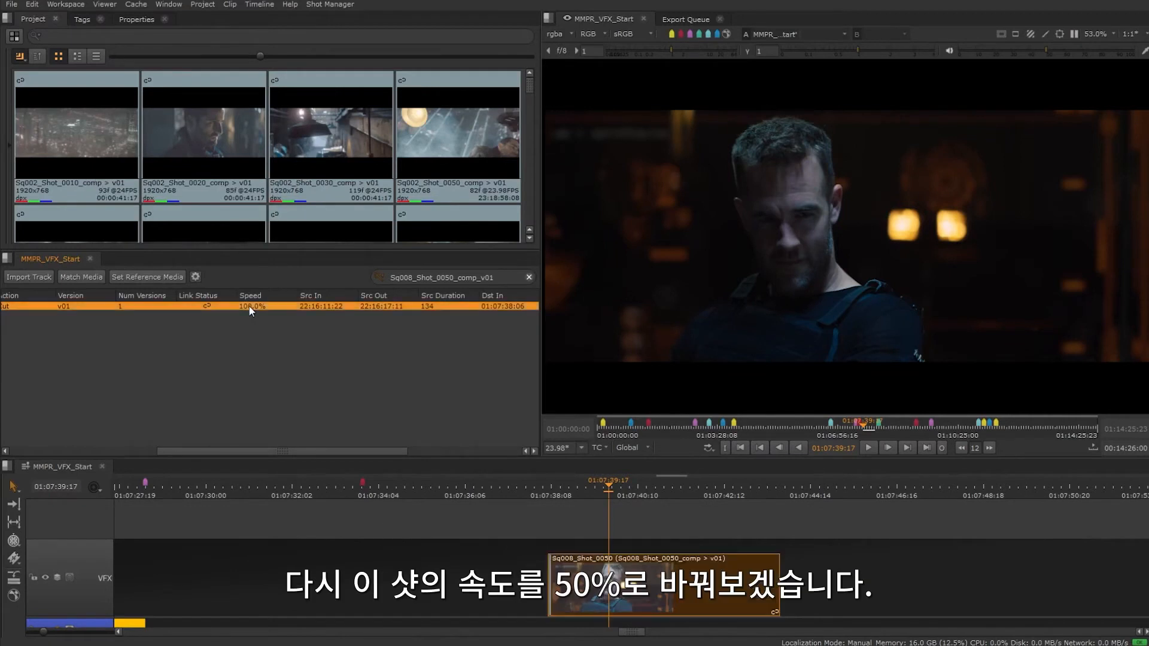
pyautogui.write('5')
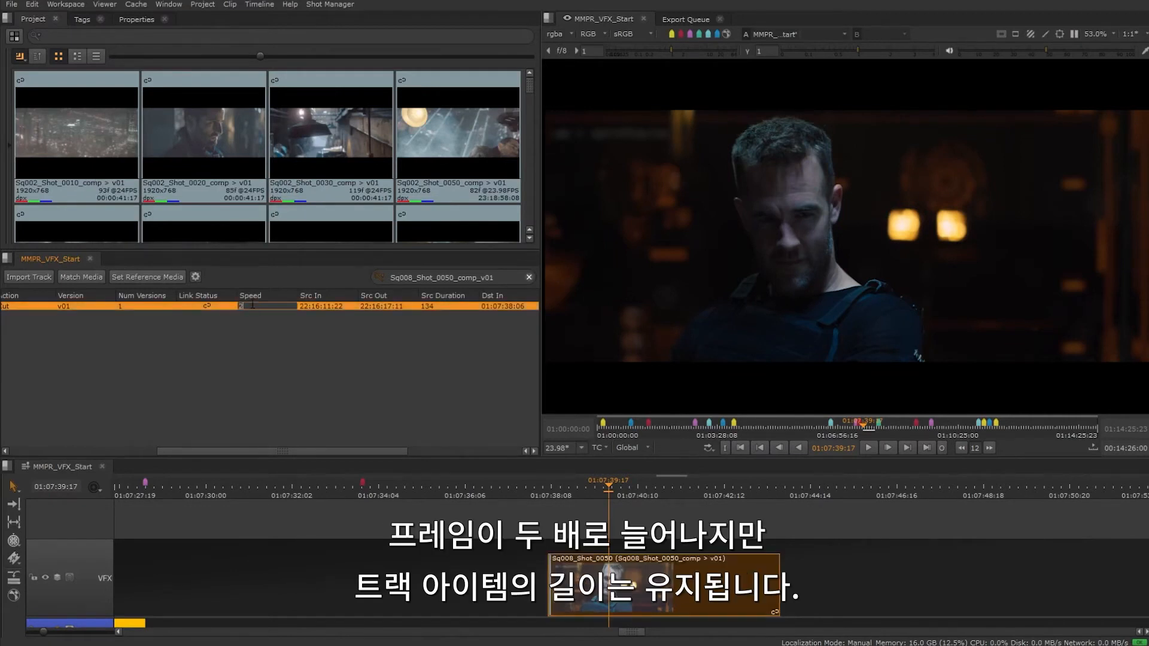
pyautogui.write('0')
pyautogui.press('Return')
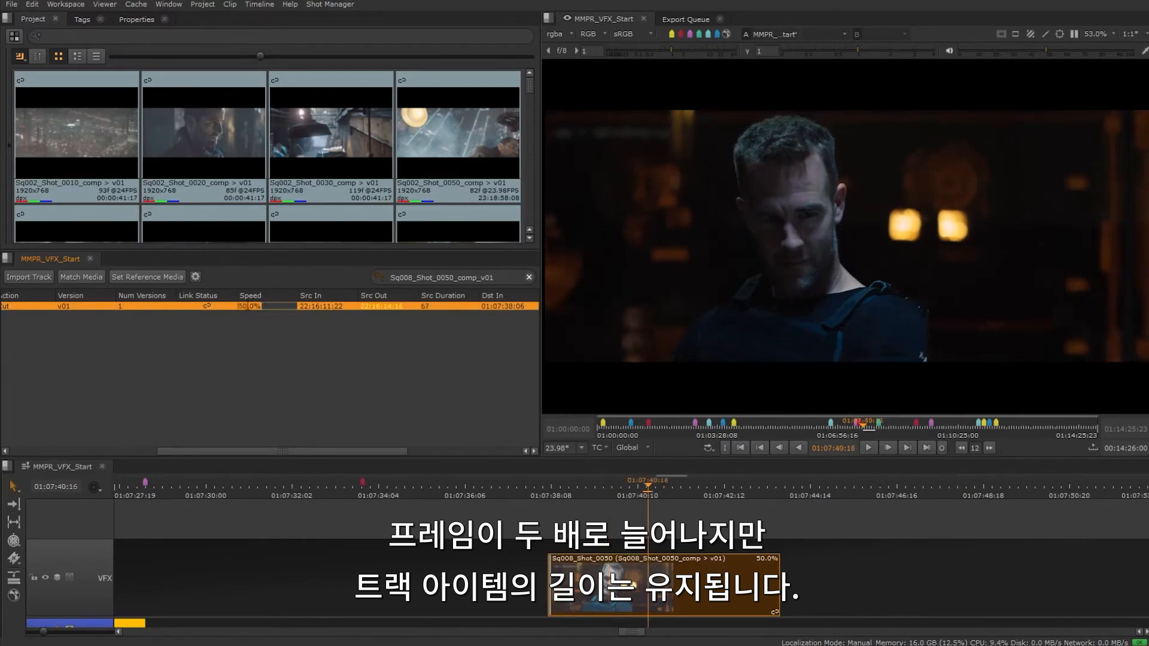
# - Set the speed of Sq008_Shot_0050 to 200% with the timeline duration kept, and scrub toward the end of its available frames
pyautogui.write('200')
pyautogui.press('Return')
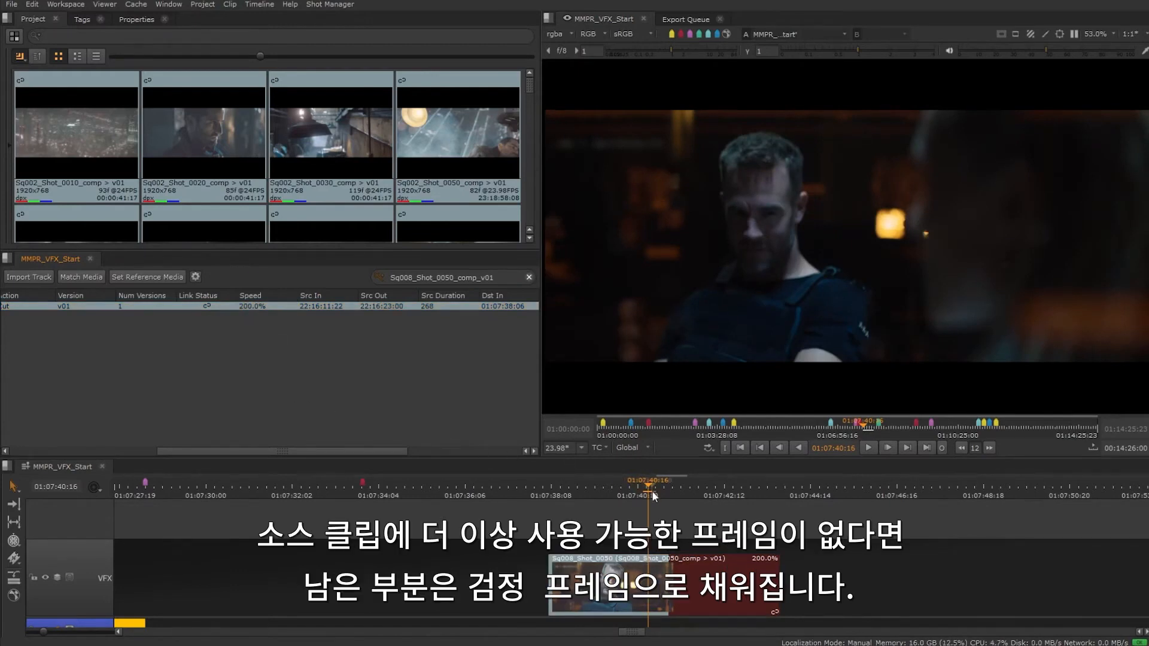
pyautogui.moveTo(652, 492)
pyautogui.mouseDown()
pyautogui.moveTo(684, 493)
pyautogui.moveTo(671, 493)
pyautogui.mouseUp()
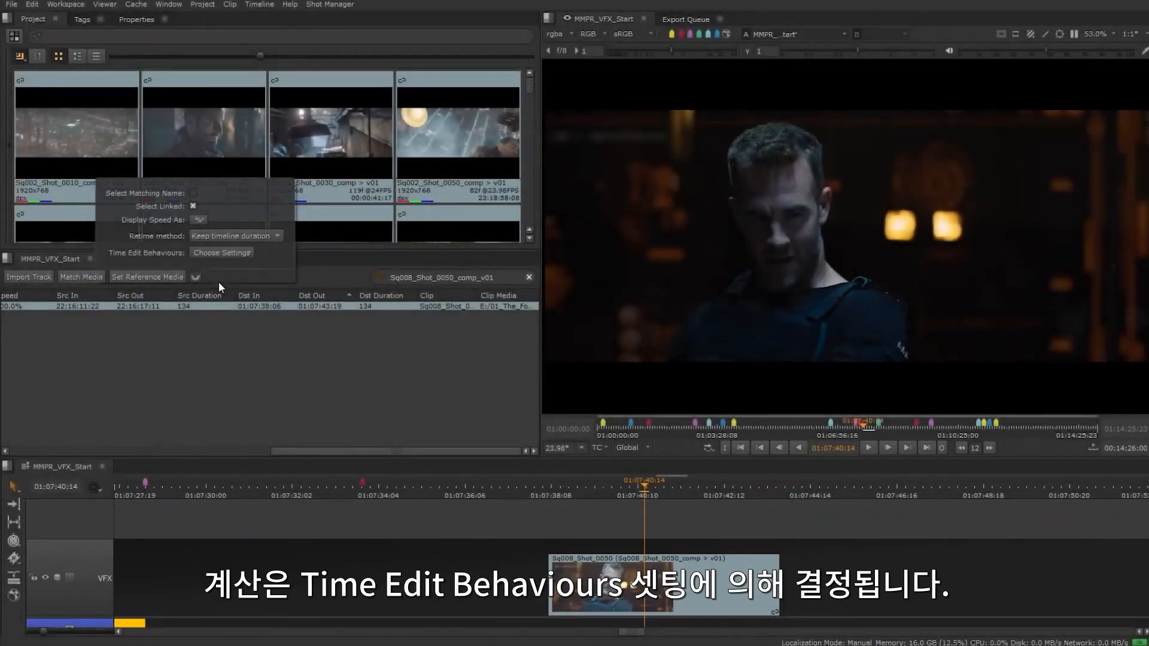
# - Set the Source In time edit behaviour to Retime
pyautogui.click(226, 254)
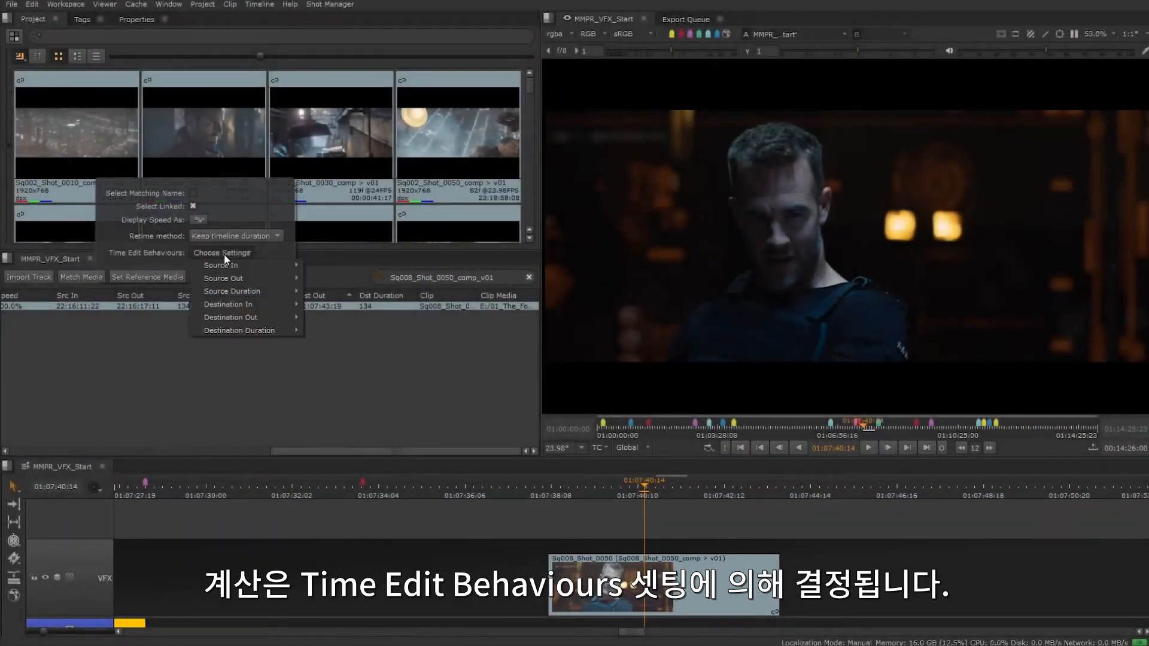
pyautogui.moveTo(225, 264)
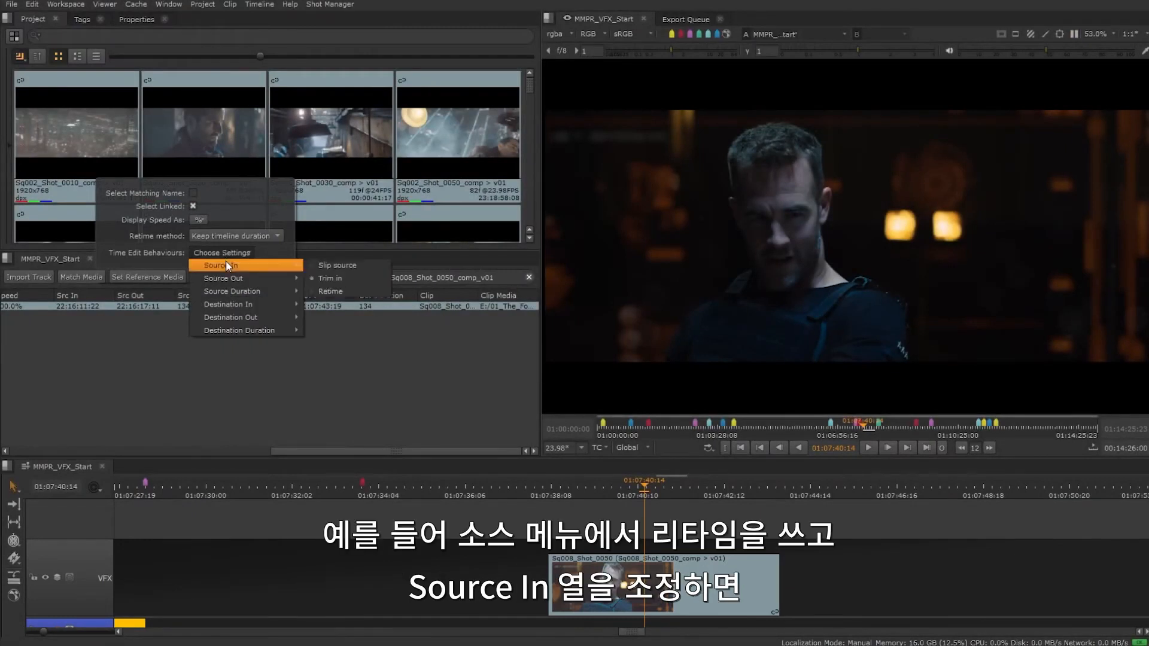
pyautogui.click(336, 292)
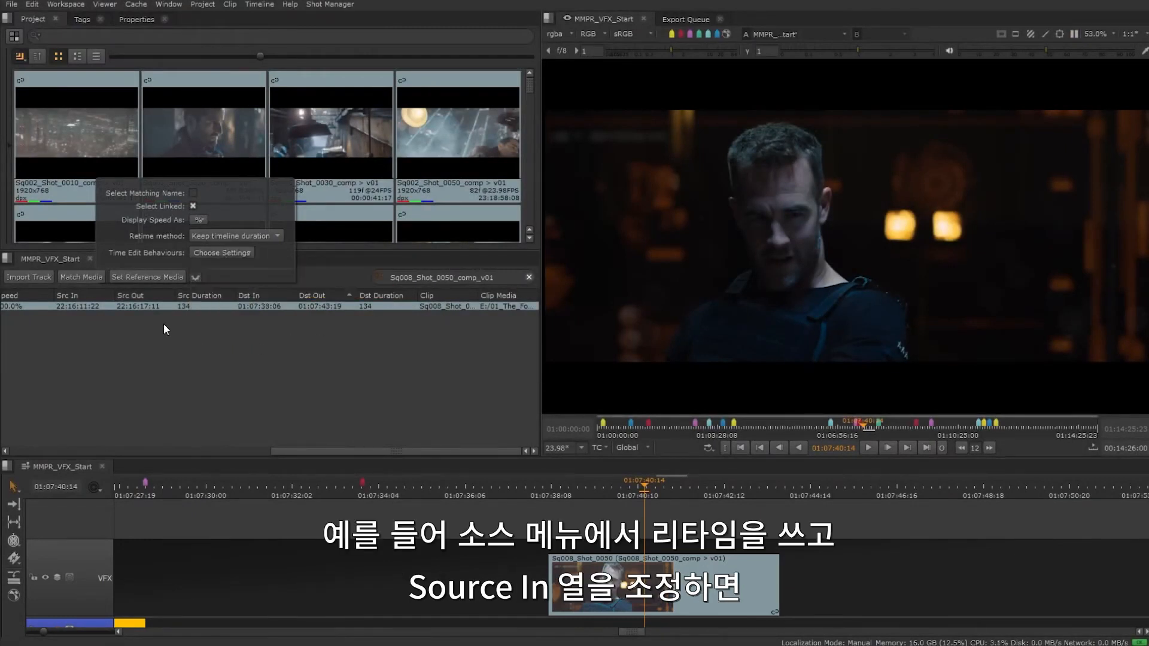
# - Change the source in timecode of Sq008_Shot_0050 to 22:16:13:22
pyautogui.click(85, 305)
pyautogui.doubleClick(87, 306)
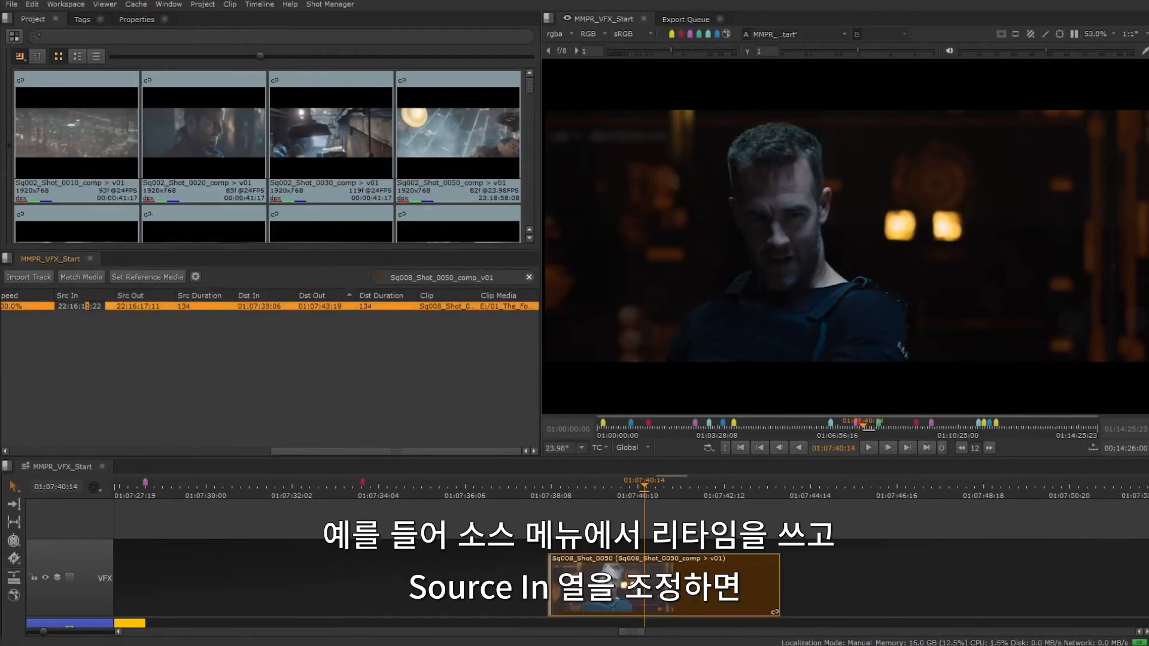
pyautogui.write('3')
pyautogui.press('Return')
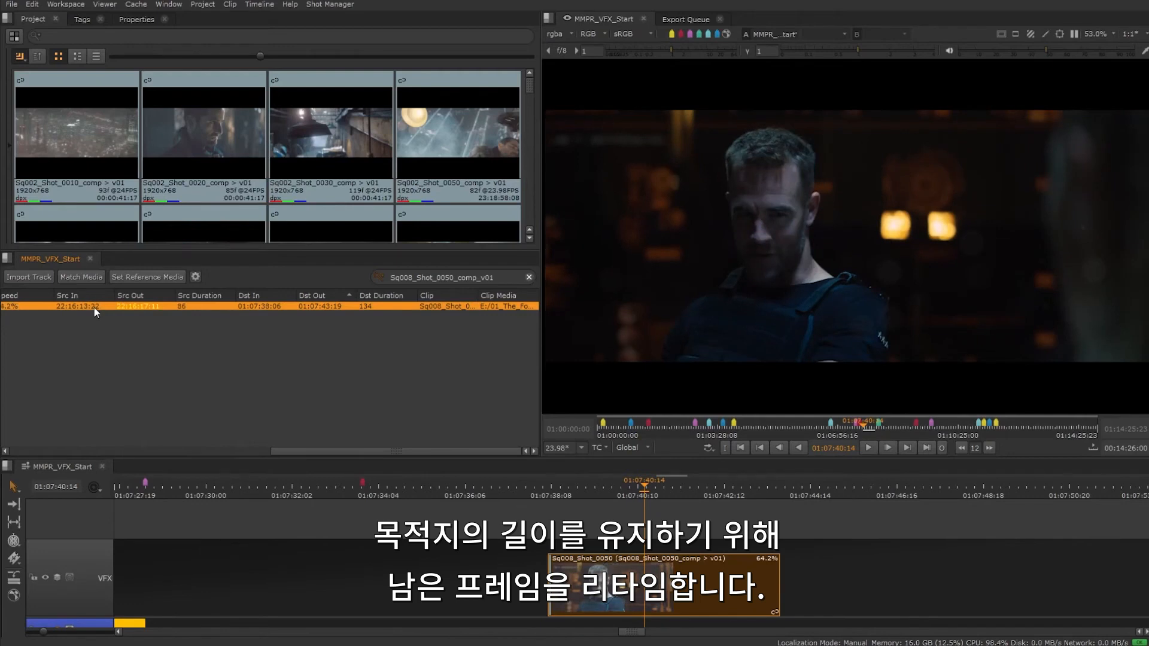
# - Set the Source In time edit behaviour to Trim in
pyautogui.click(195, 277)
pyautogui.click(222, 253)
pyautogui.moveTo(258, 265)
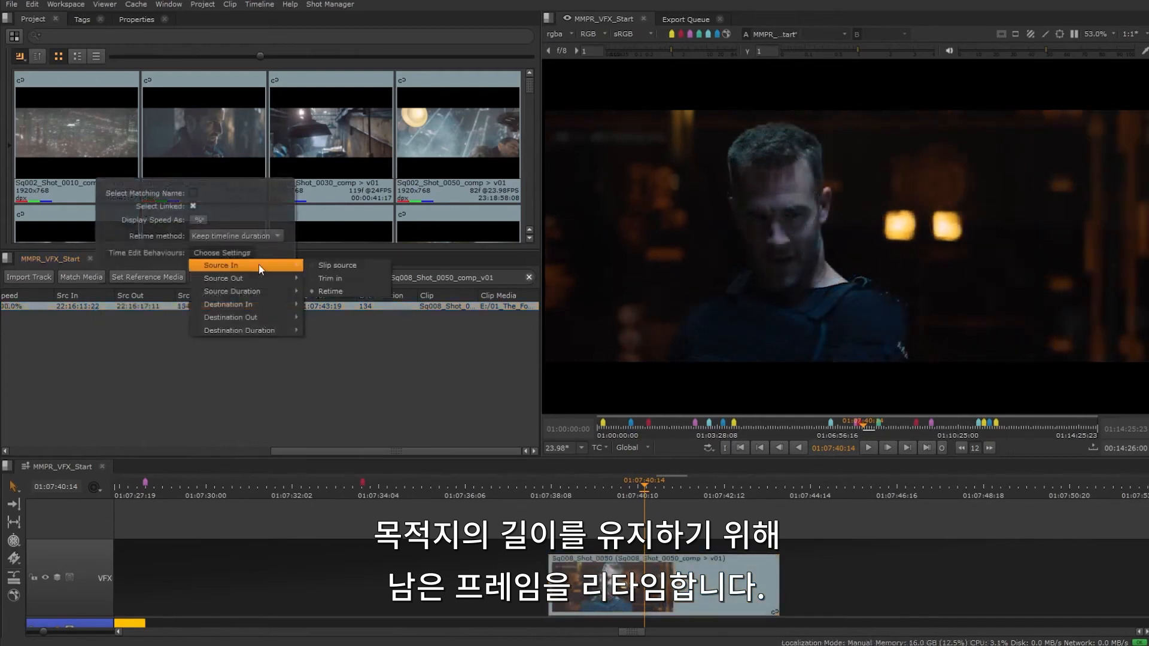
pyautogui.click(338, 278)
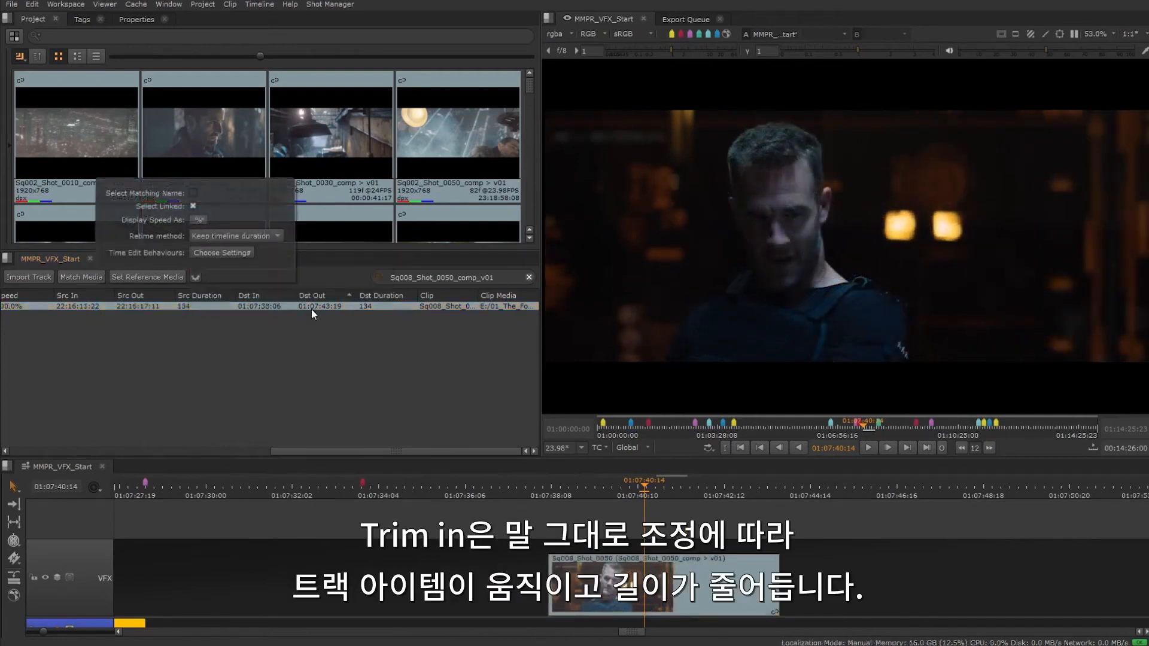
# - Change the source in timecode of Sq008_Shot_0050 to 22:16:14:22 with the Trim in behaviour active
pyautogui.click(85, 304)
pyautogui.doubleClick(85, 304)
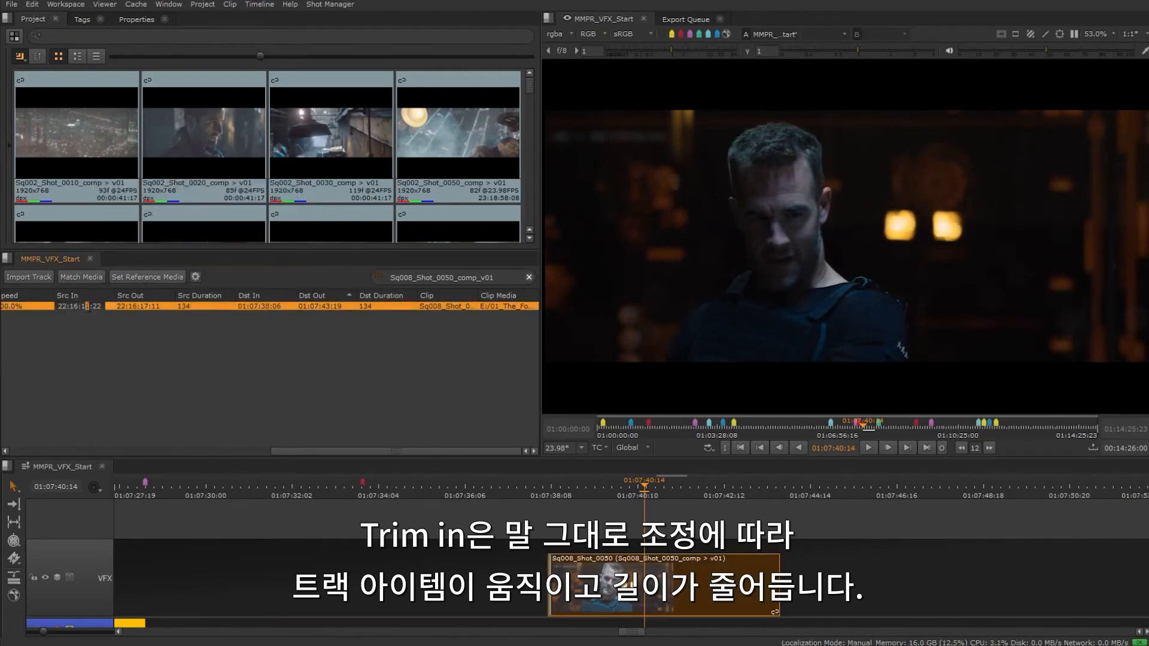
pyautogui.write('4')
pyautogui.press('Return')
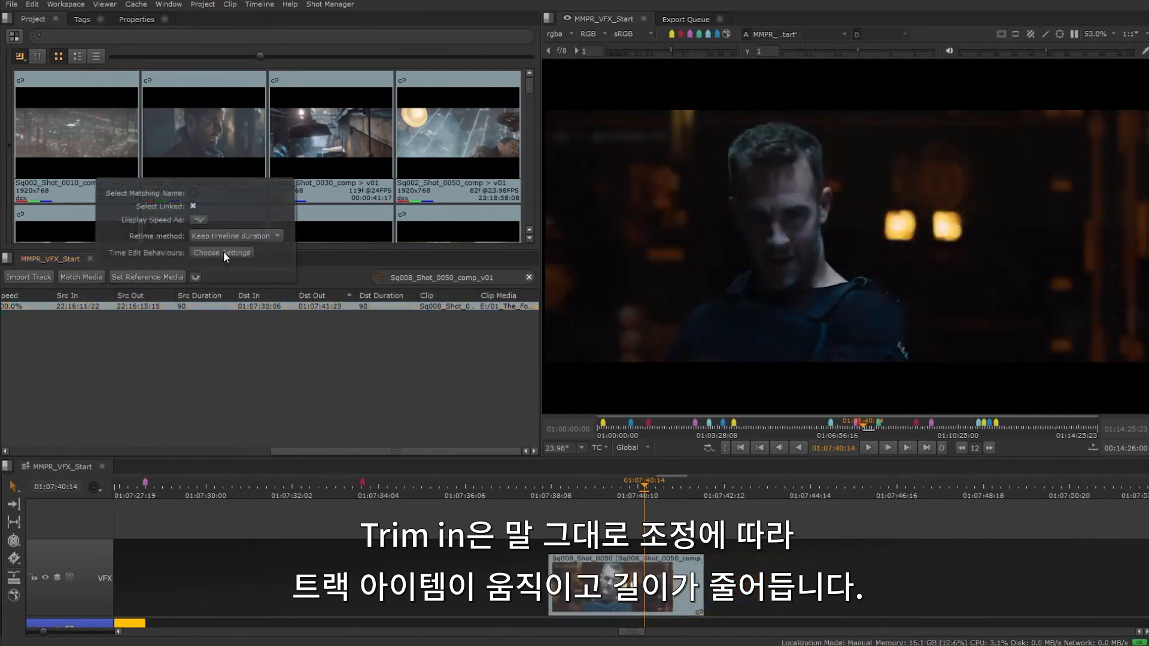
# - Set the Source In time edit behaviour to Slip source
pyautogui.click(224, 253)
pyautogui.moveTo(240, 265)
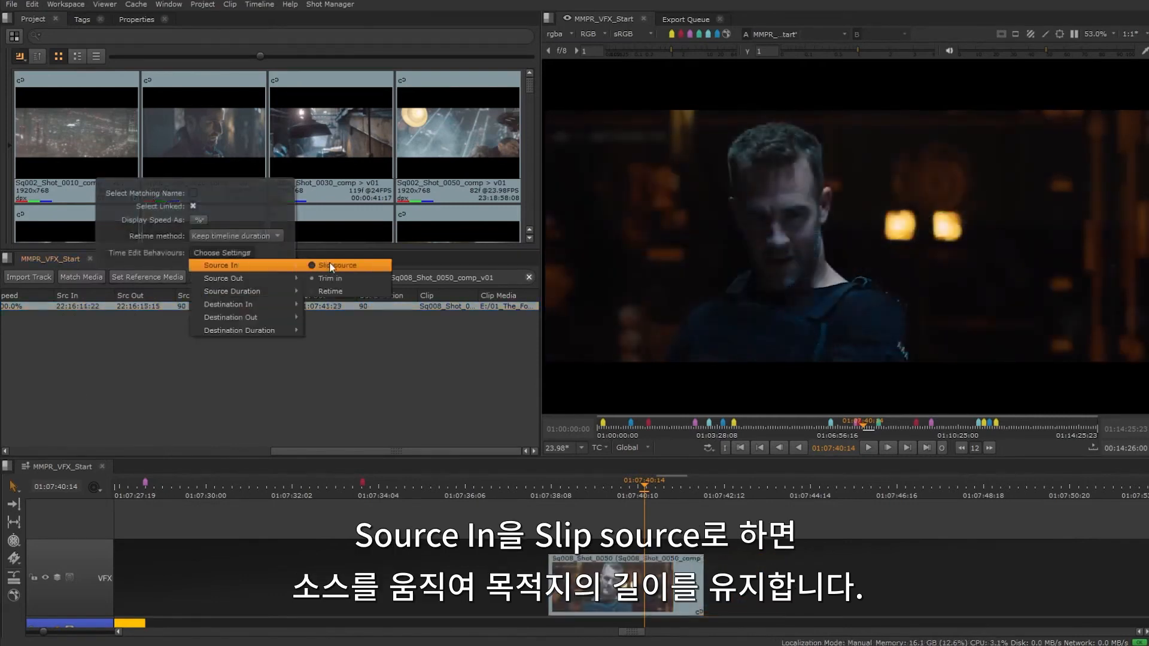
pyautogui.click(333, 266)
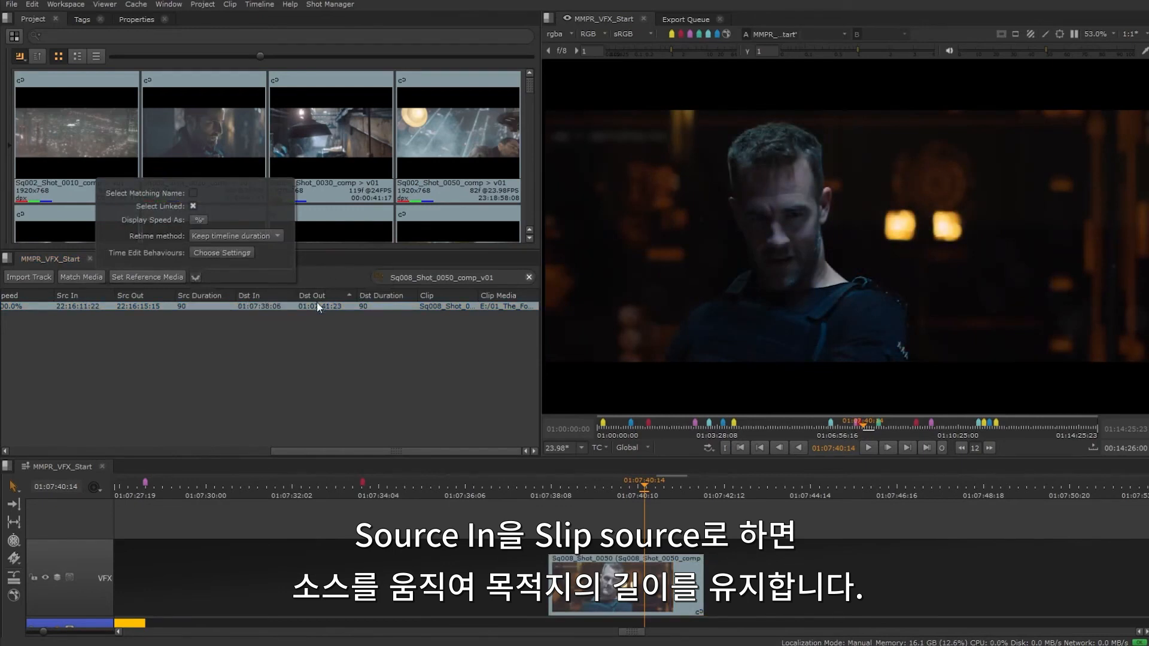
# - Slip the source of Sq008_Shot_0050 by changing its source in timecode to 22:16:12:22
pyautogui.doubleClick(85, 305)
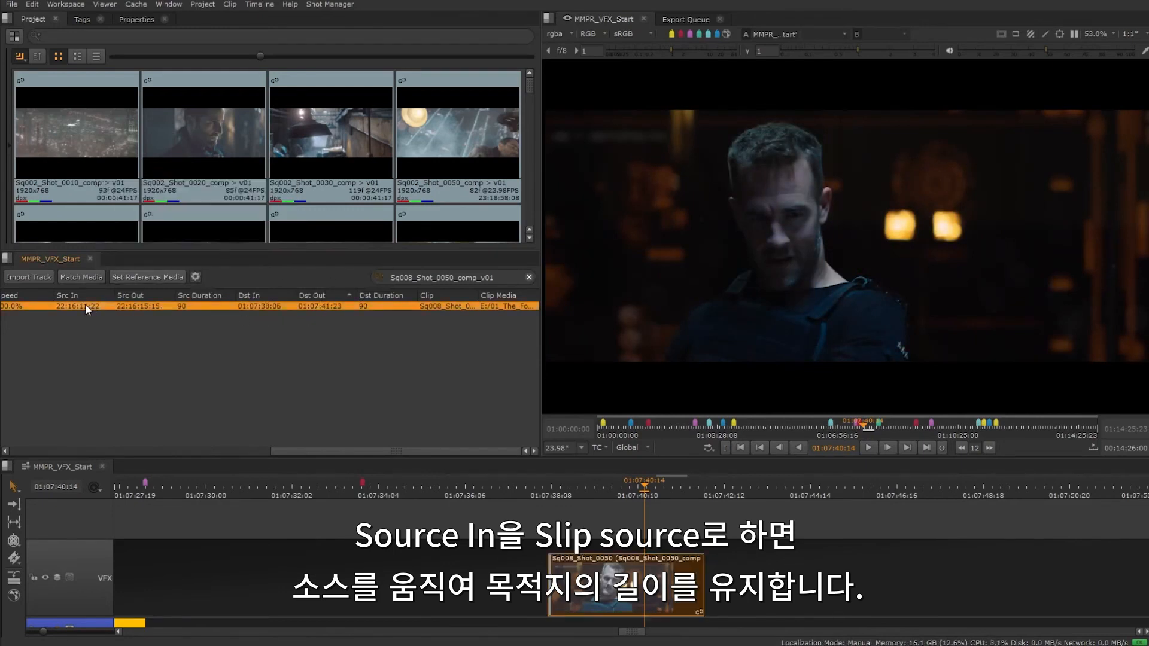
pyautogui.click(91, 306)
pyautogui.press('BackSpace')
pyautogui.write('2')
pyautogui.press('Up')
pyautogui.press('Return')
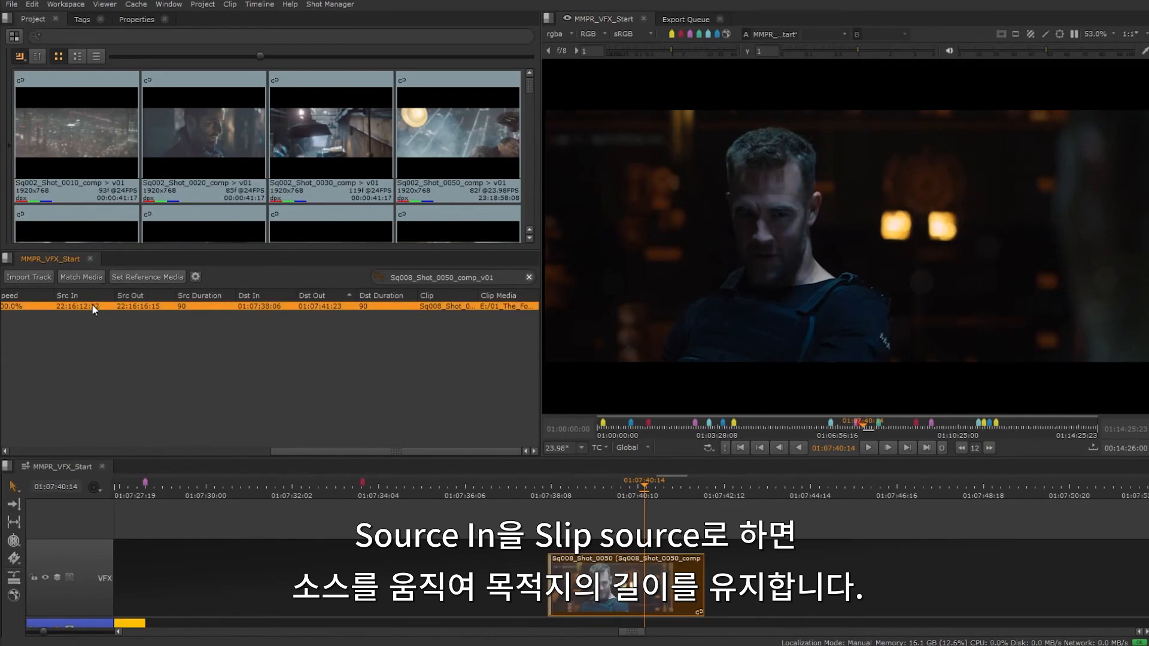
pyautogui.click(195, 276)
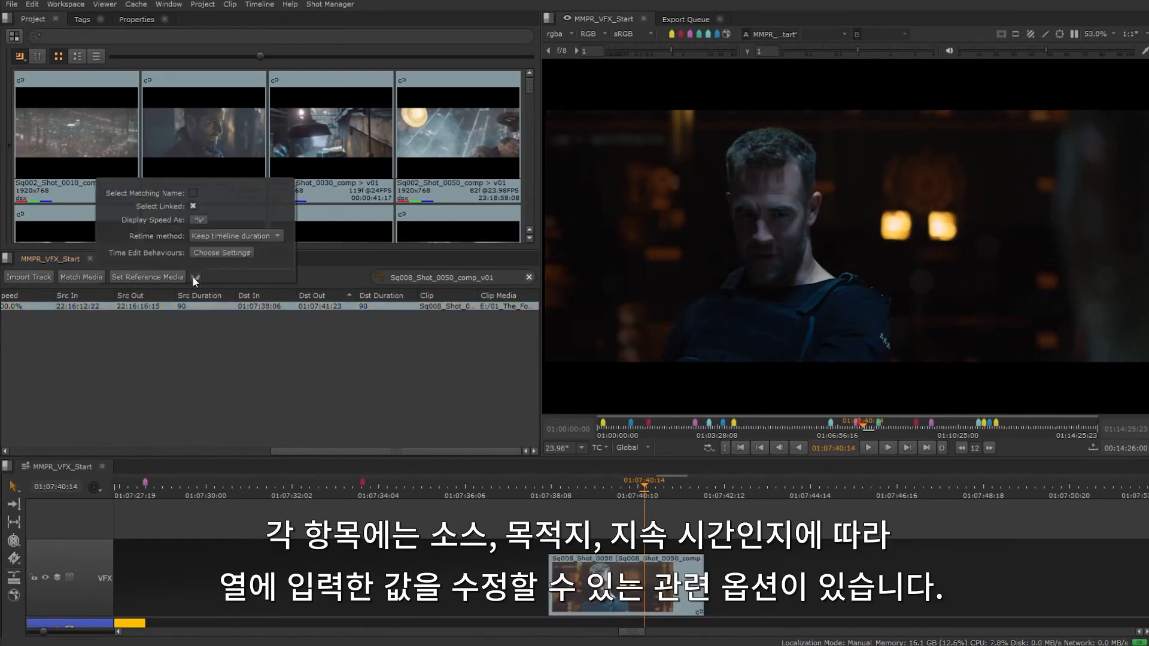
pyautogui.click(235, 252)
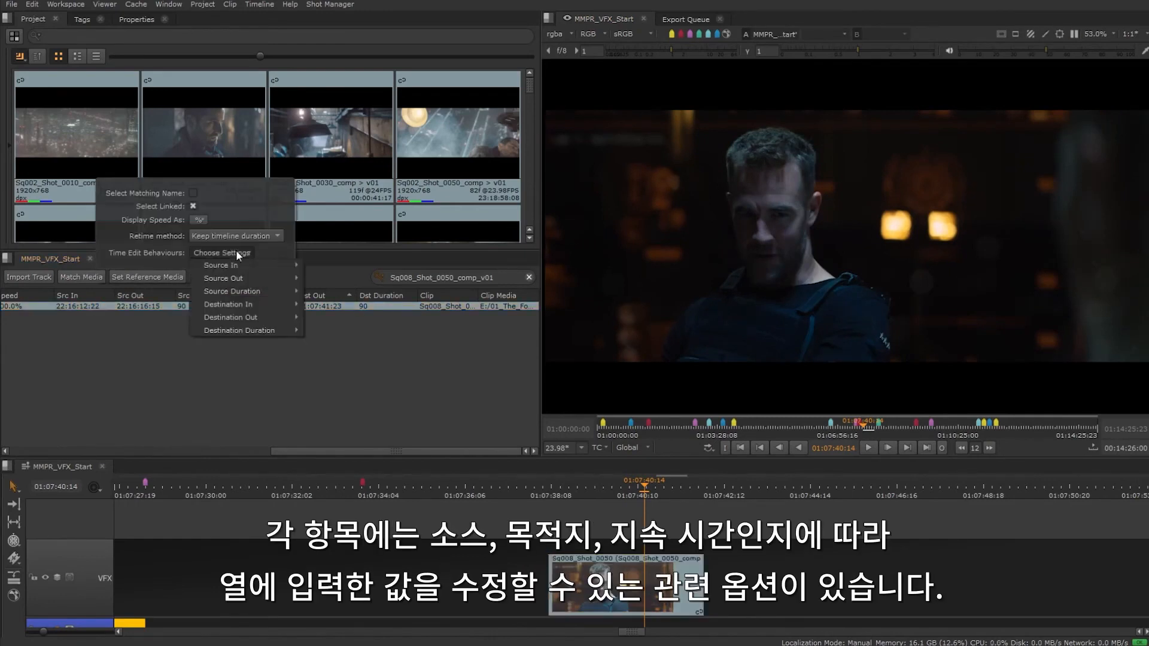
pyautogui.moveTo(240, 267)
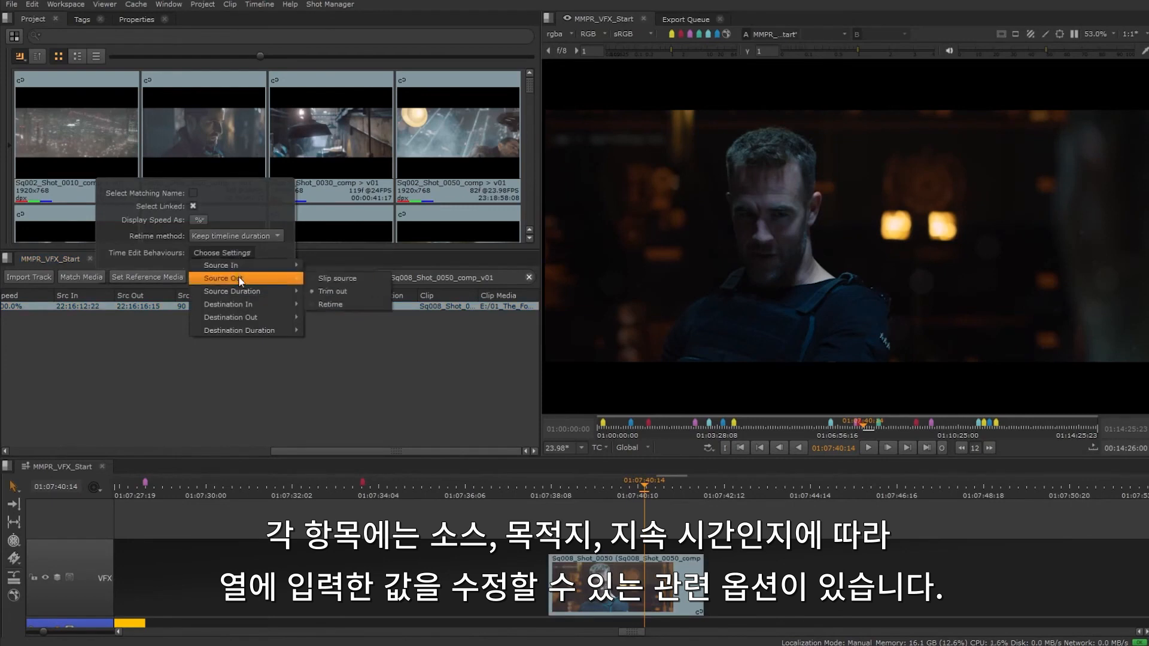
pyautogui.moveTo(241, 304)
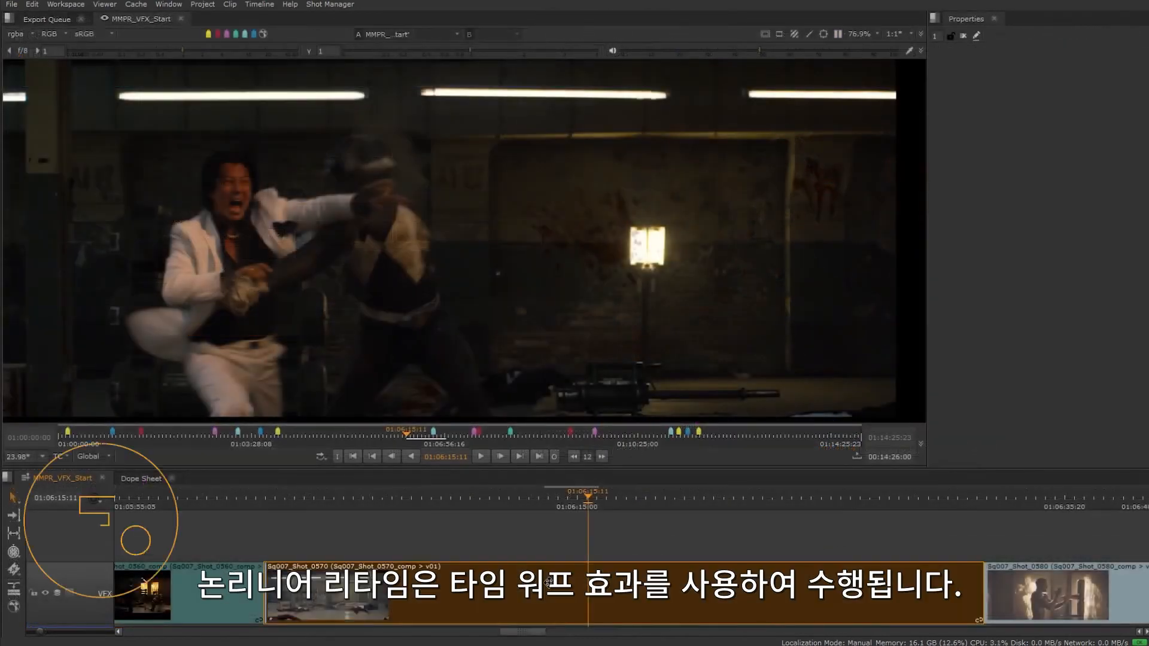
# - Add a TimeWarp effect to Sq007_Shot_0570 and show its lookup curve in the Curve Editor
pyautogui.rightClick(549, 579)
pyautogui.moveTo(688, 524)
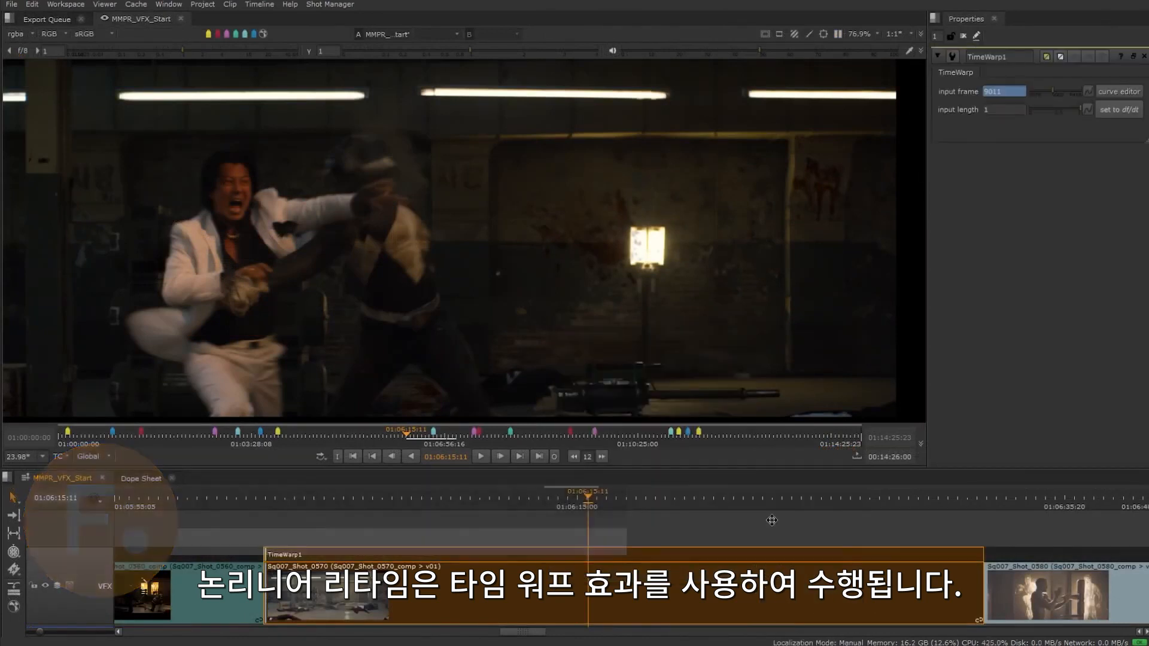
pyautogui.moveTo(590, 467); pyautogui.dragTo(590, 308)
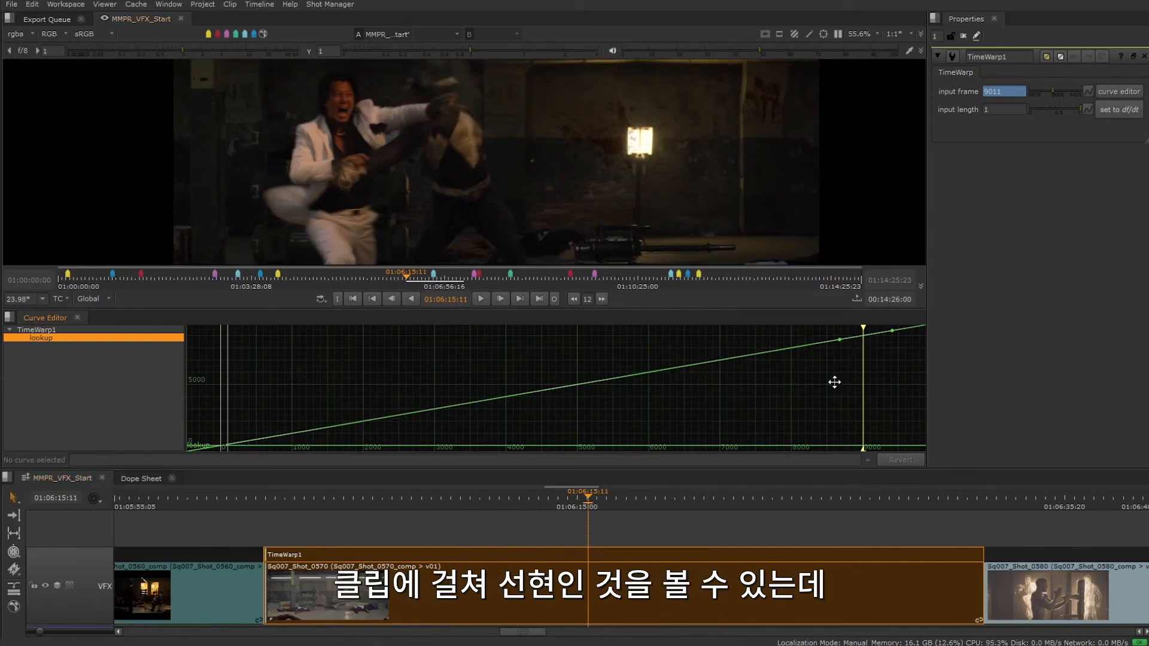
# - Select both keyframes of the TimeWarp lookup curve and make their tangents horizontal
pyautogui.moveTo(901, 373); pyautogui.dragTo(833, 402)
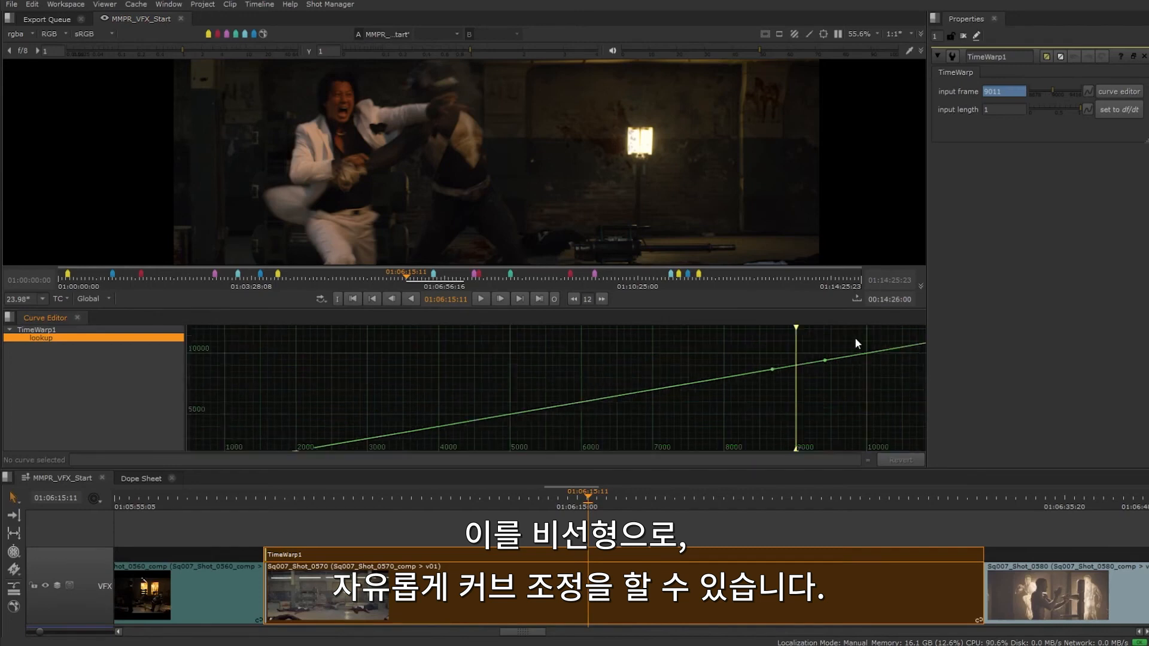
pyautogui.moveTo(740, 348); pyautogui.dragTo(846, 407)
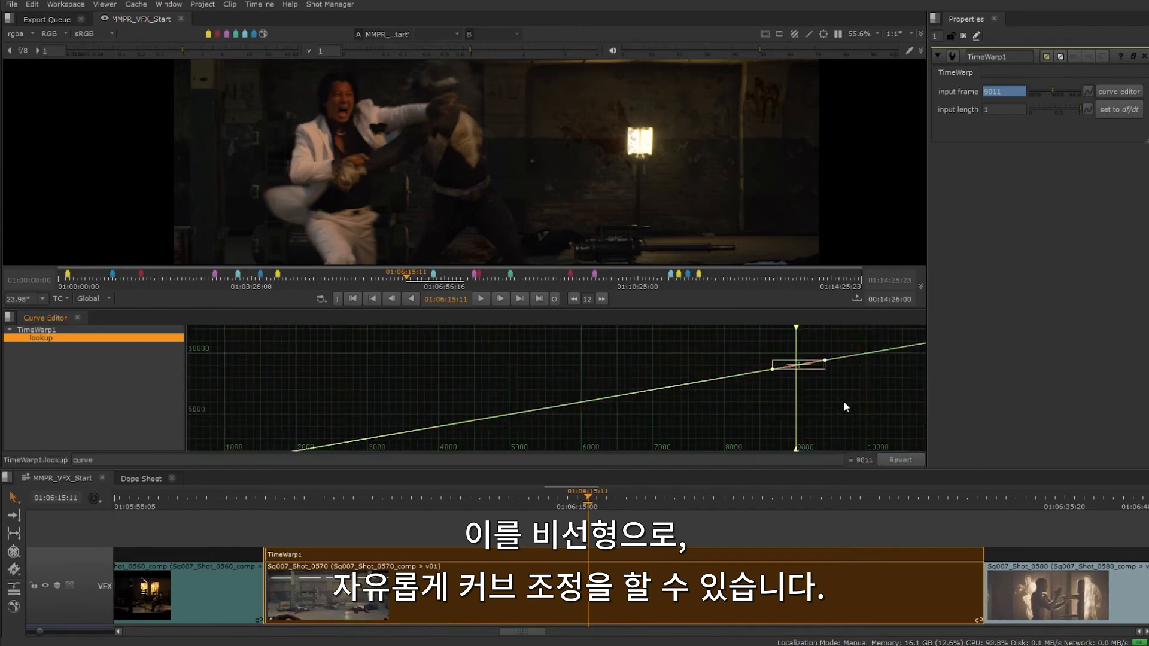
pyautogui.press('h')
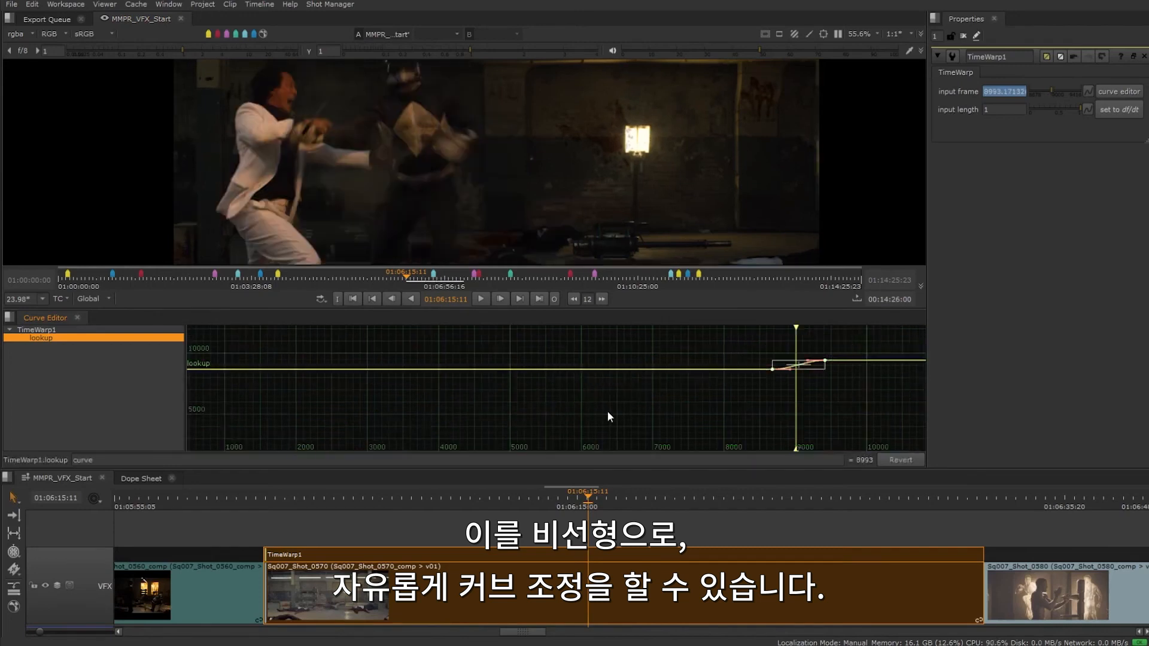
pyautogui.press('f')
pyautogui.scroll(-2, 607, 411)
# - Set a keyframe on the TimeWarp input frame at frame 9011 and raise it to about 9088
pyautogui.rightClick(1017, 91)
pyautogui.click(1033, 96)
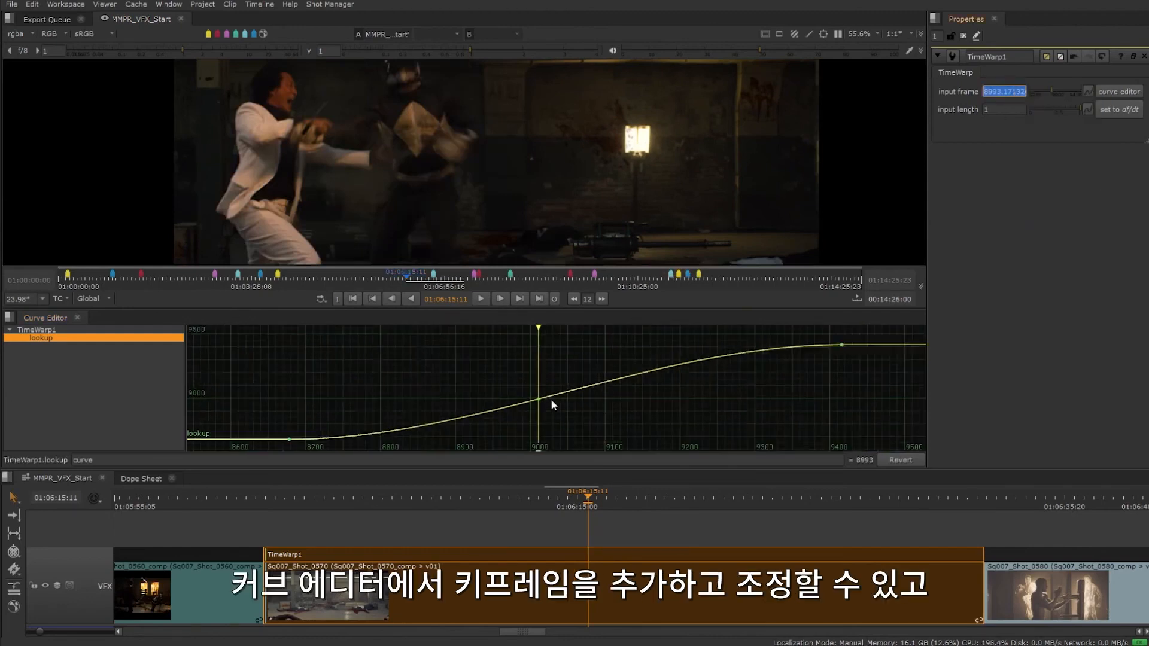
pyautogui.moveTo(538, 399); pyautogui.dragTo(629, 384)
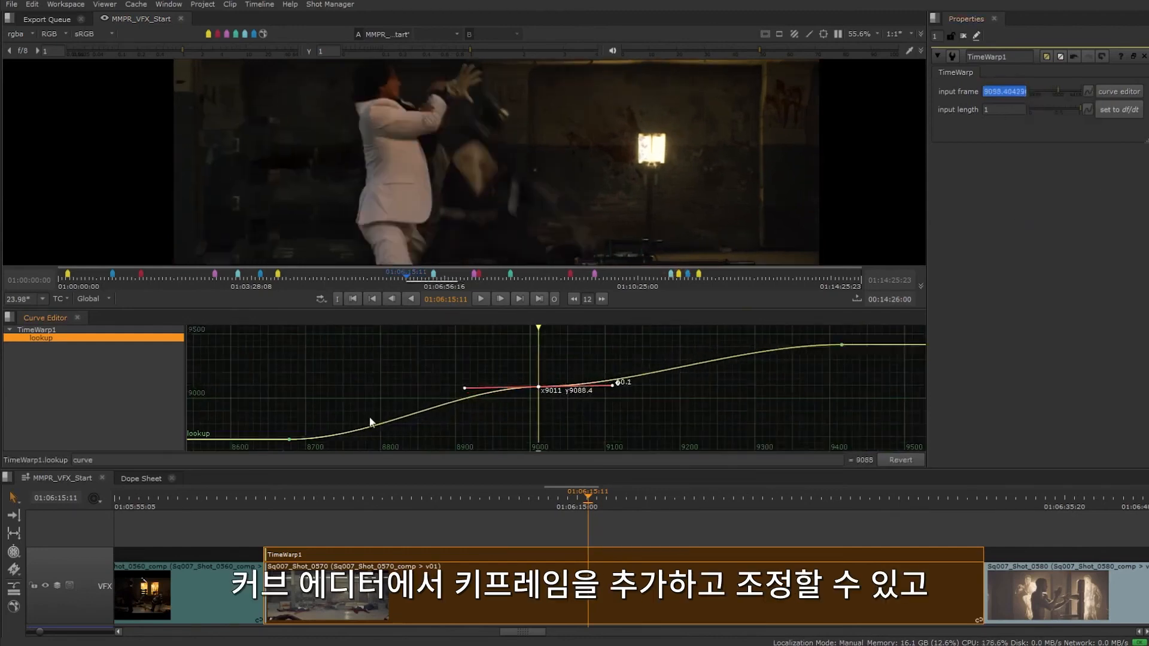
pyautogui.click(351, 443)
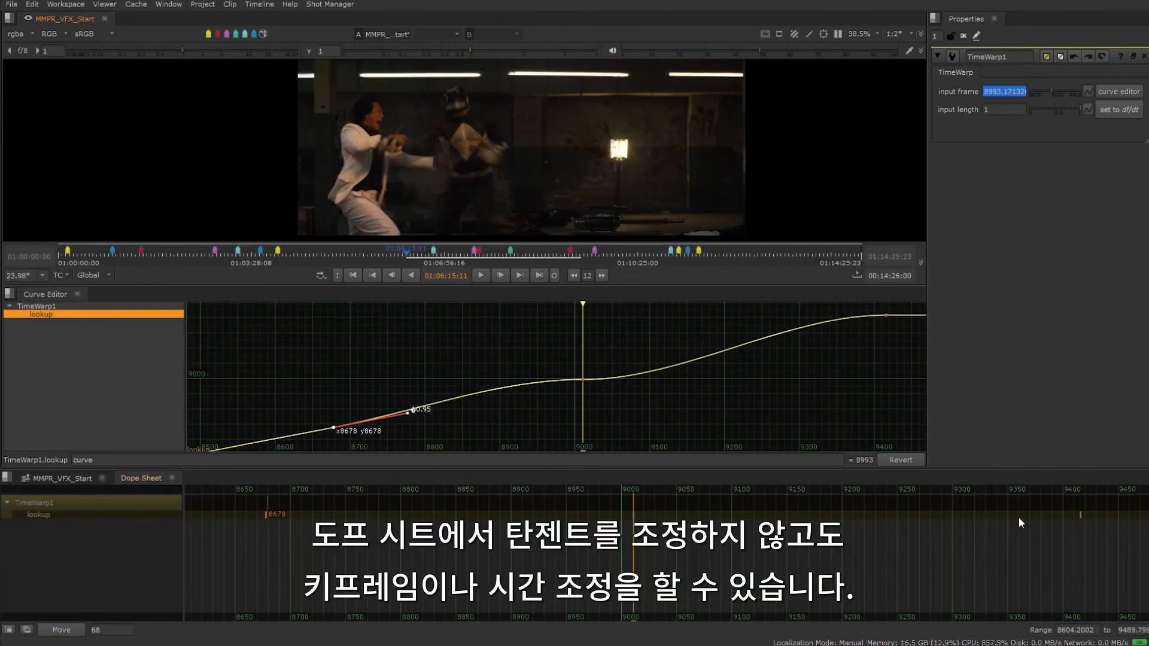
# - Retime the lookup keyframes in the Dope Sheet, moving the last one to frame 9232 and the first one forward in time
pyautogui.moveTo(1081, 515); pyautogui.dragTo(878, 514)
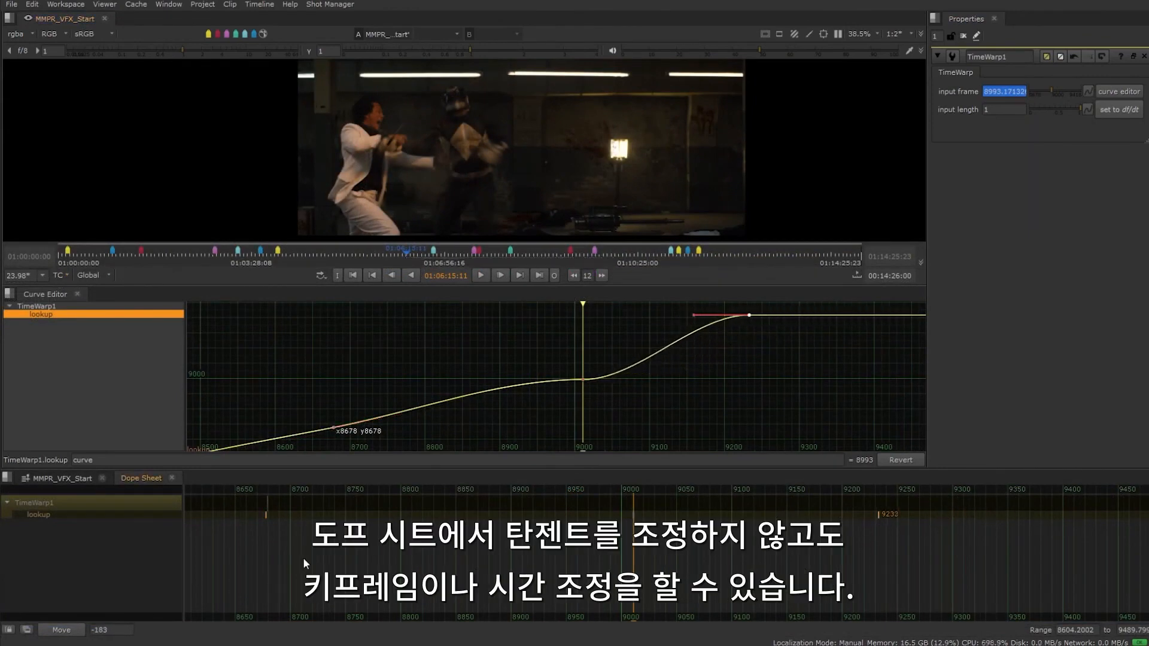
pyautogui.moveTo(267, 513); pyautogui.dragTo(316, 514)
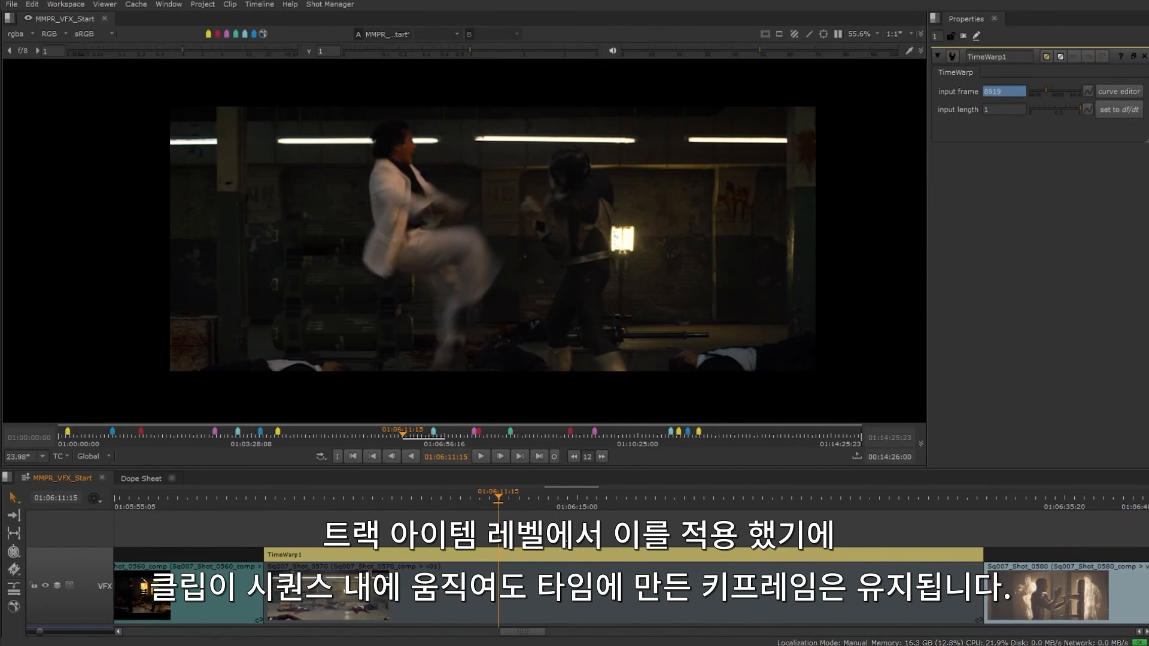
# - Delete the track-item TimeWarp above Sq007_Shot_0570 and open the shot's source clip in a Timeline View
pyautogui.click(547, 556)
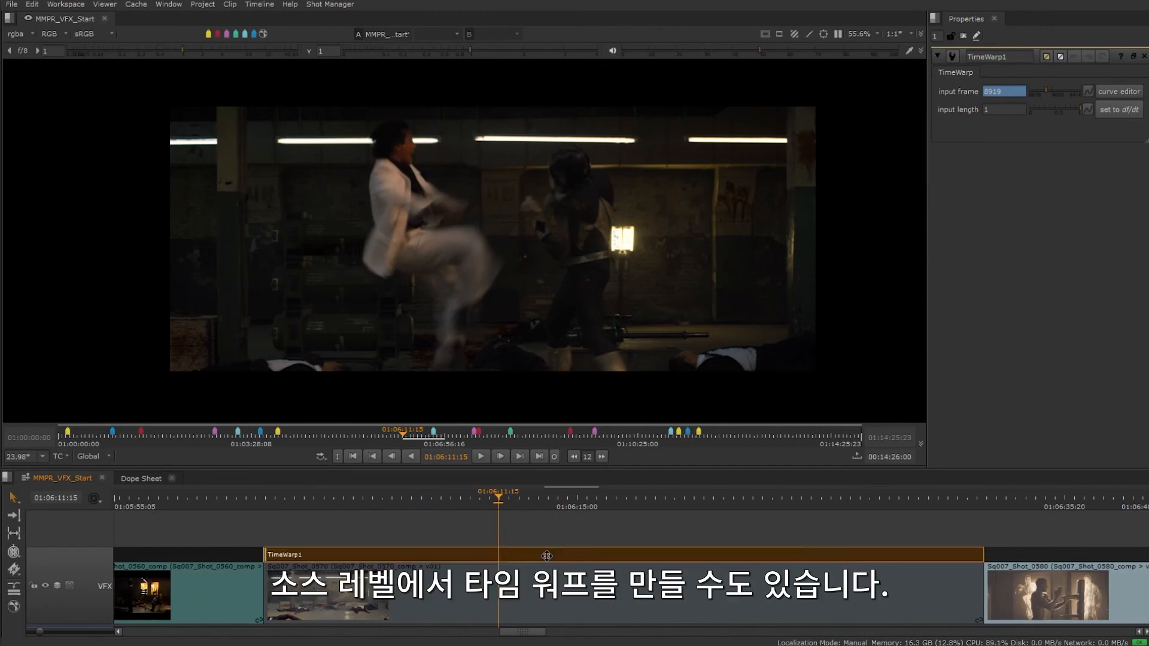
pyautogui.press('Delete')
pyautogui.click(546, 582)
pyautogui.rightClick(546, 582)
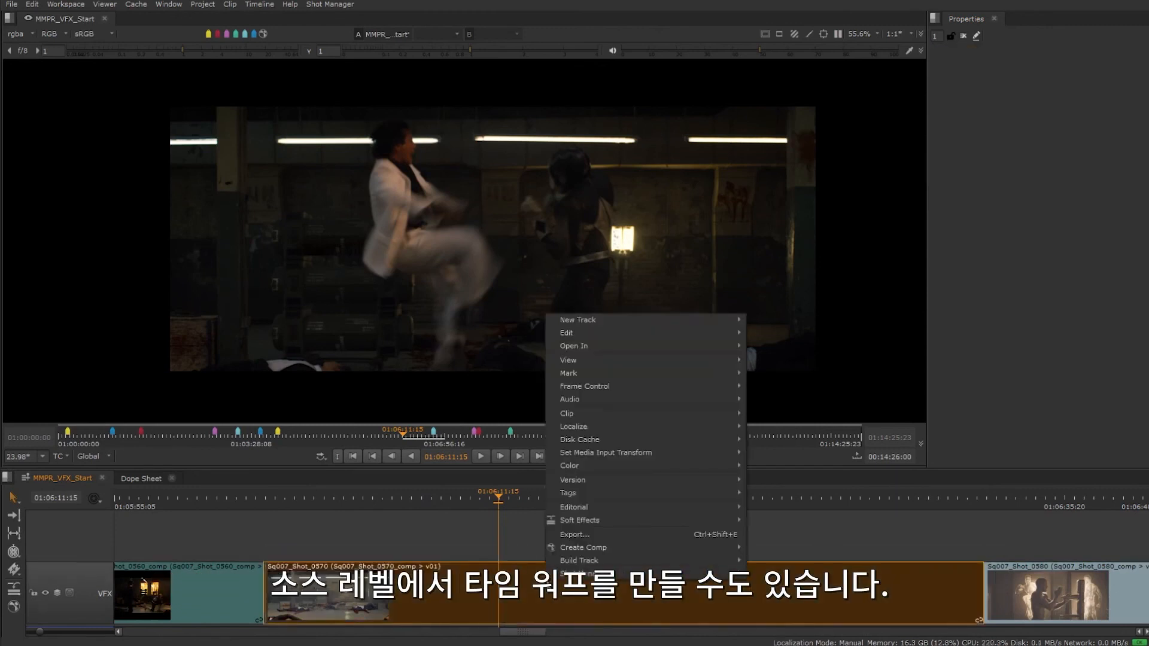
pyautogui.moveTo(615, 340)
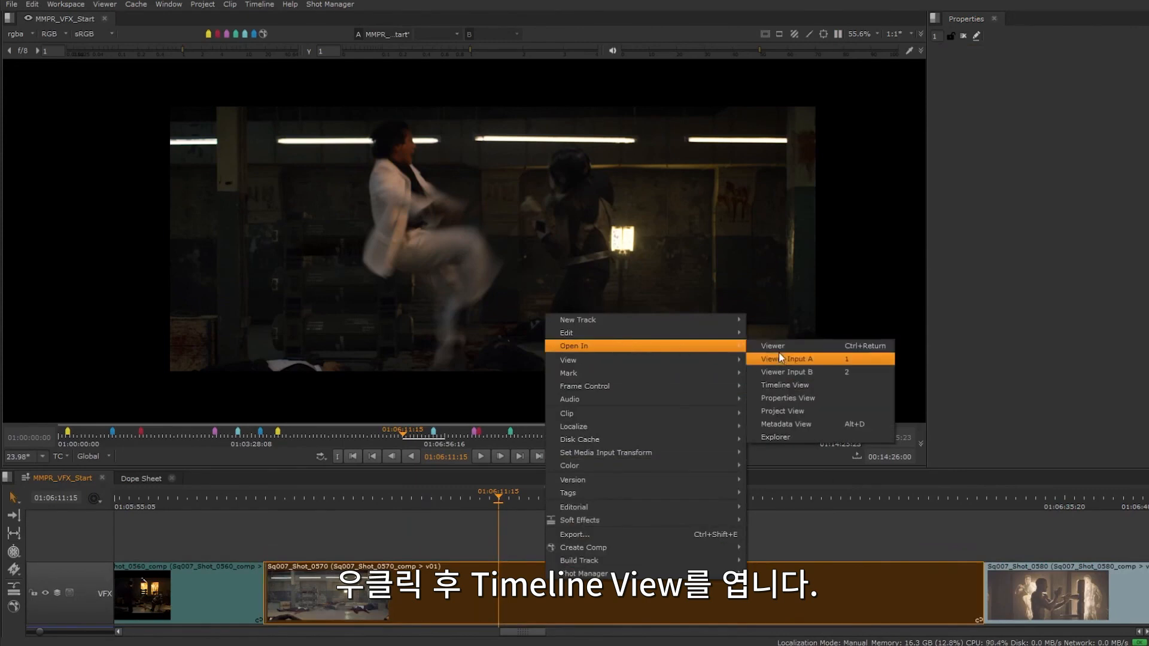
pyautogui.click(791, 382)
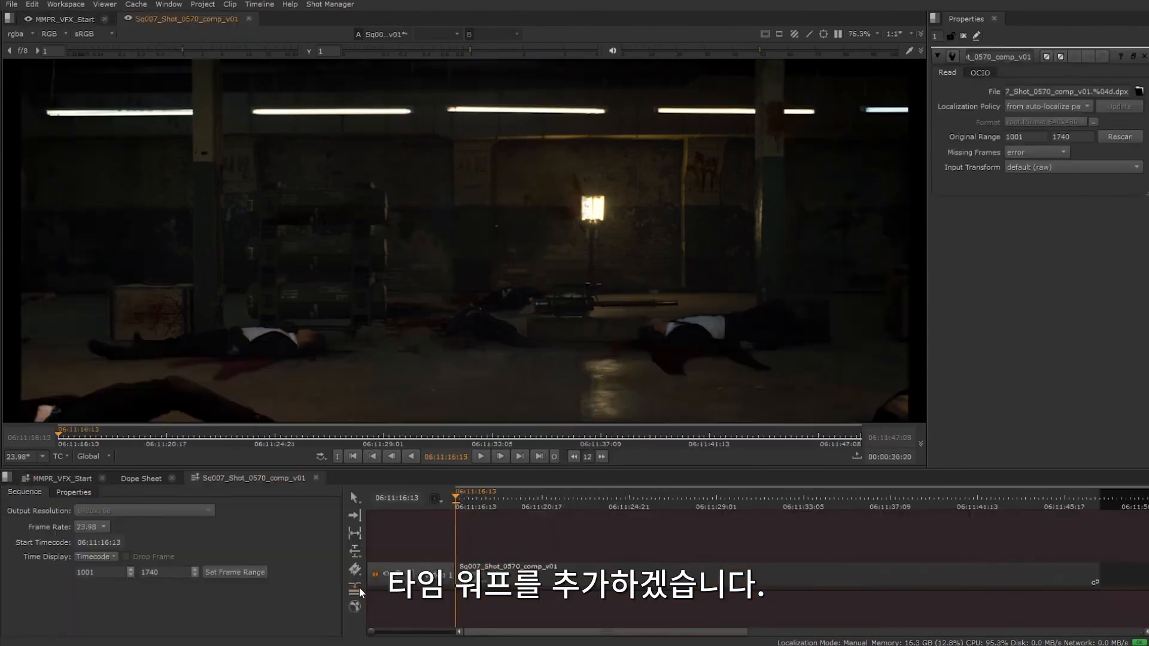
# - Add a TimeWarp effect to the Sq007_Shot_0570_comp_v01 source clip and move the playhead to 06:11:20:12
pyautogui.click(355, 569)
pyautogui.click(433, 523)
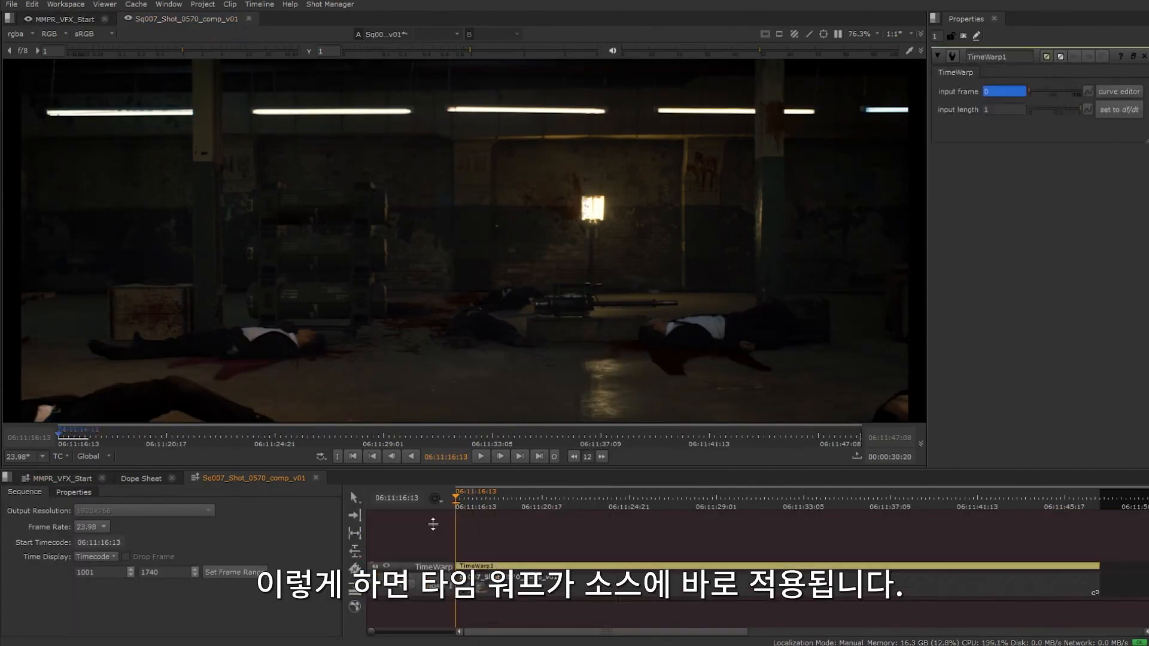
pyautogui.moveTo(461, 498); pyautogui.dragTo(538, 502)
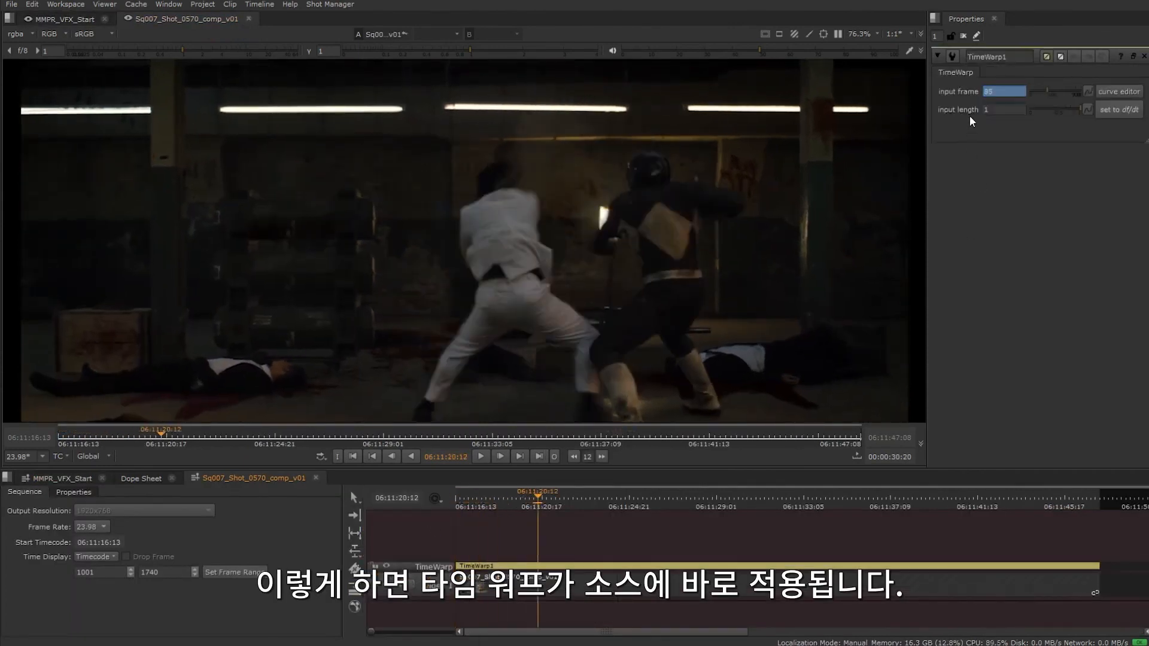
# - Set the source TimeWarp's input frame to 90 and return to the MMPR_VFX_Start sequence
pyautogui.moveTo(1000, 92); pyautogui.dragTo(904, 103)
pyautogui.write('90')
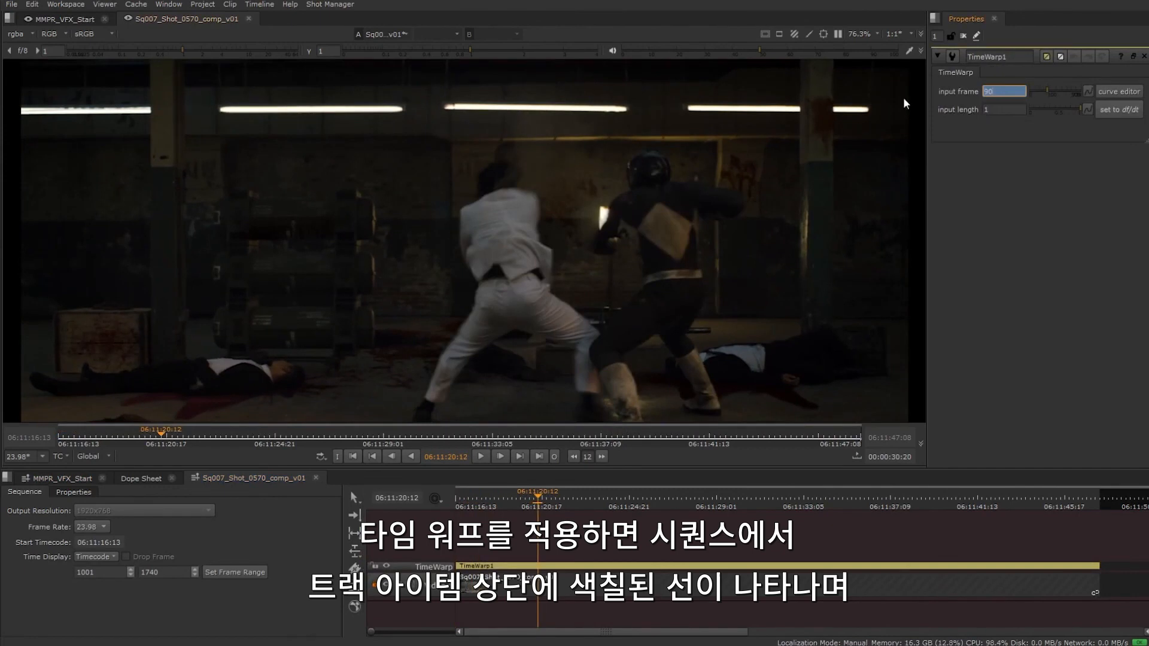
pyautogui.press('Return')
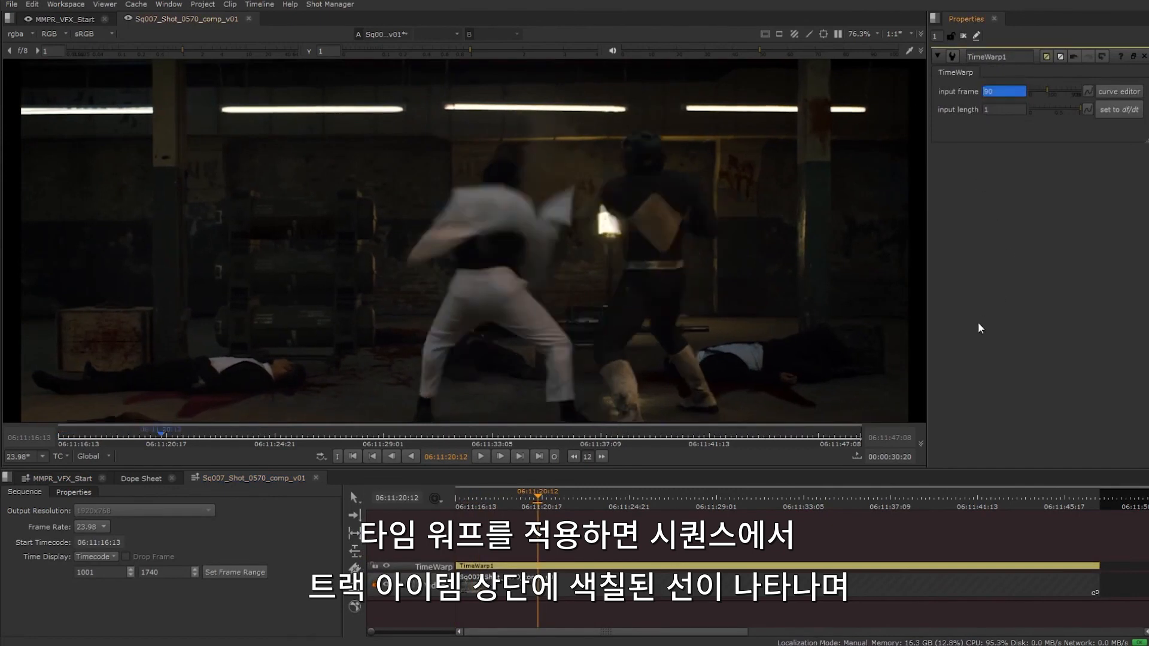
pyautogui.click(74, 477)
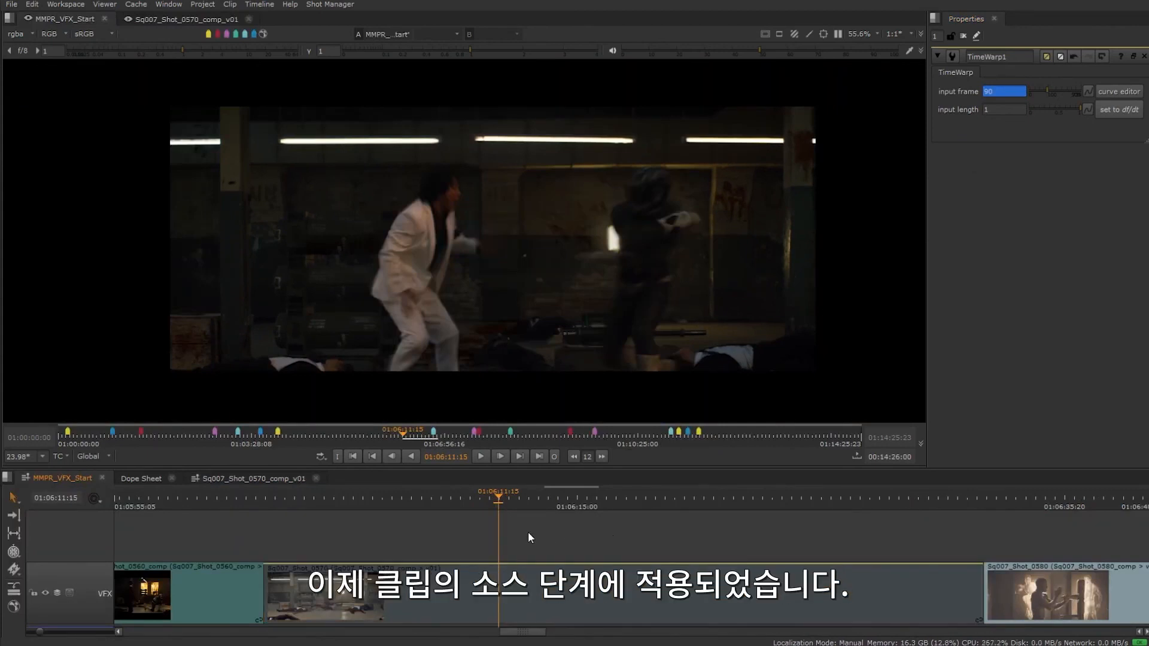